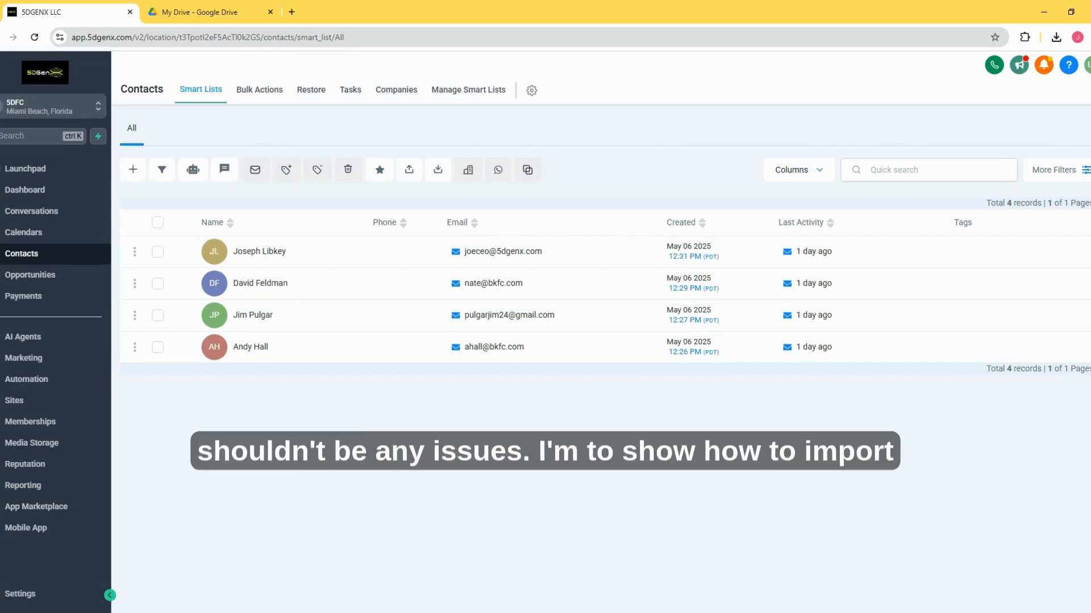
Step: Start a new import with only Contacts as the object and continue to the file upload stage
click(438, 181)
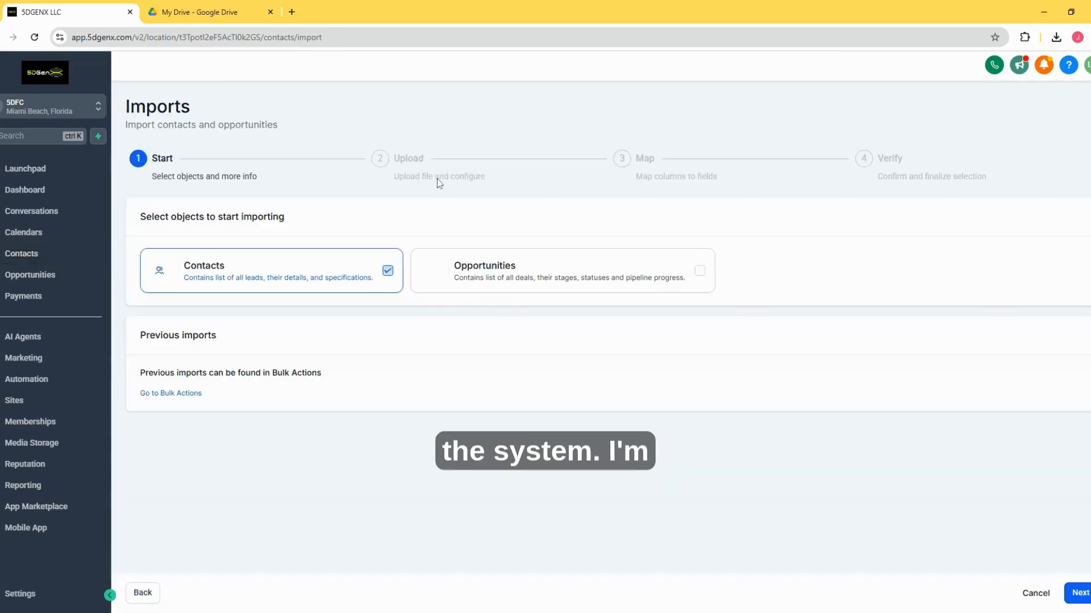
click(235, 271)
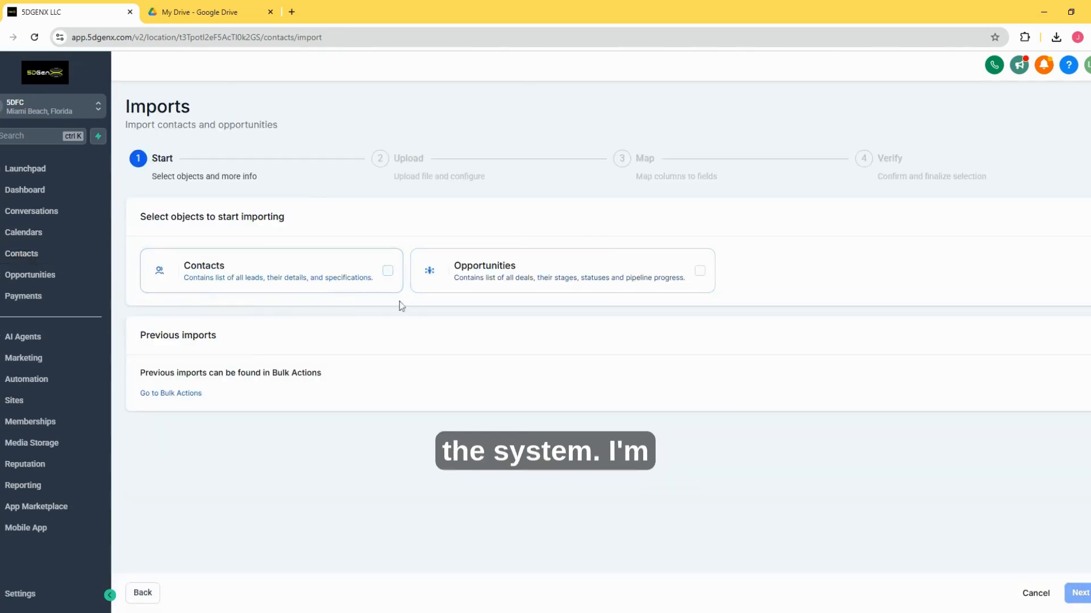
click(322, 270)
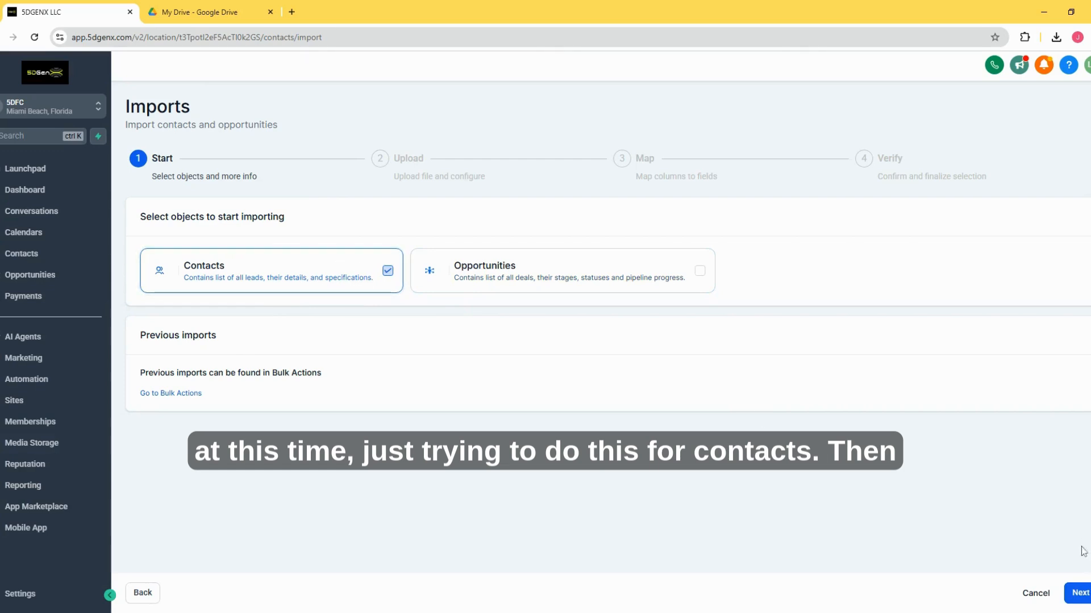
click(1079, 593)
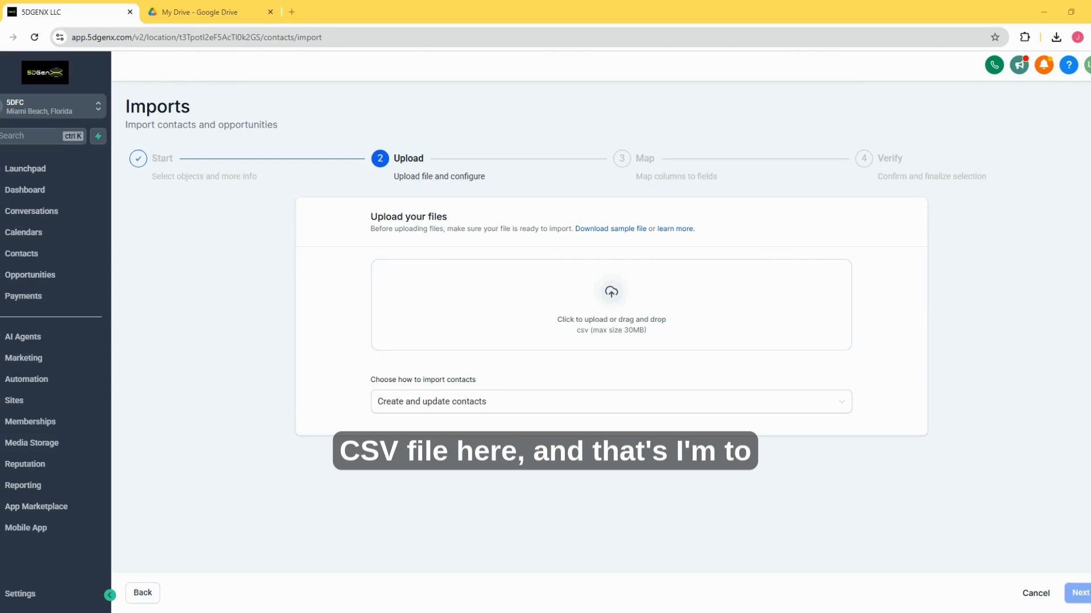
Step: Upload filesaver-All_May 08 25 12_24 pm.csv, keep Create and update contacts as the import mode, and continue to column mapping
drag(611, 307, 426, 295)
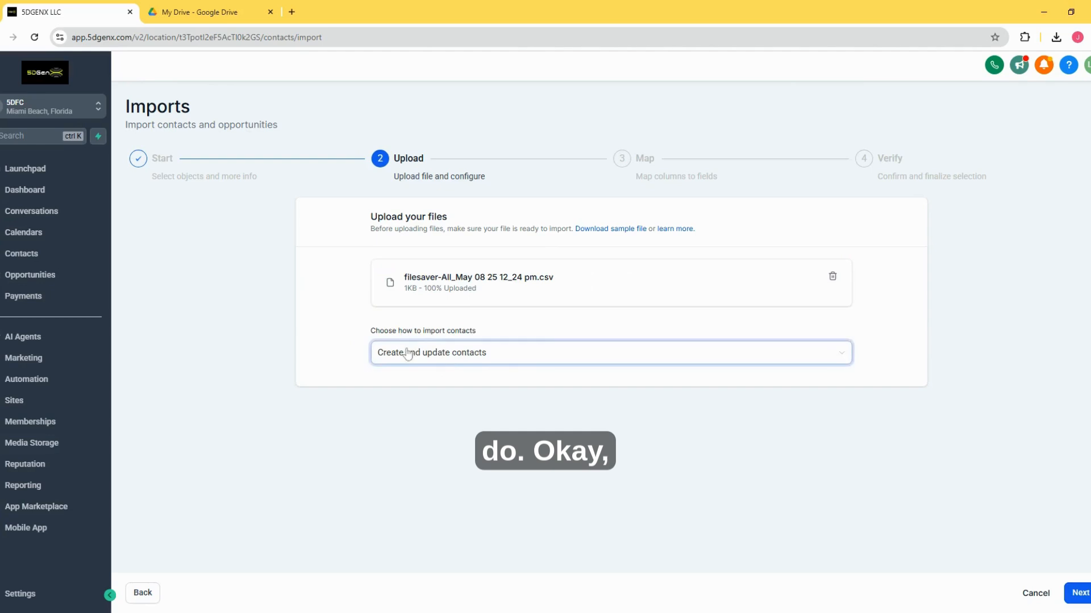
triple_click(495, 329)
click(495, 331)
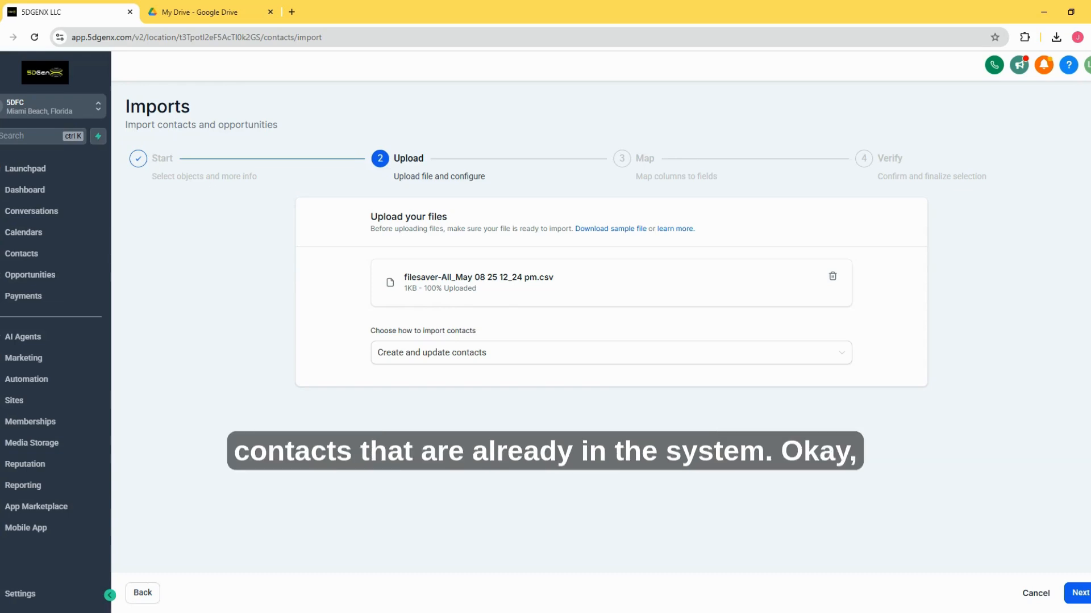
click(1079, 592)
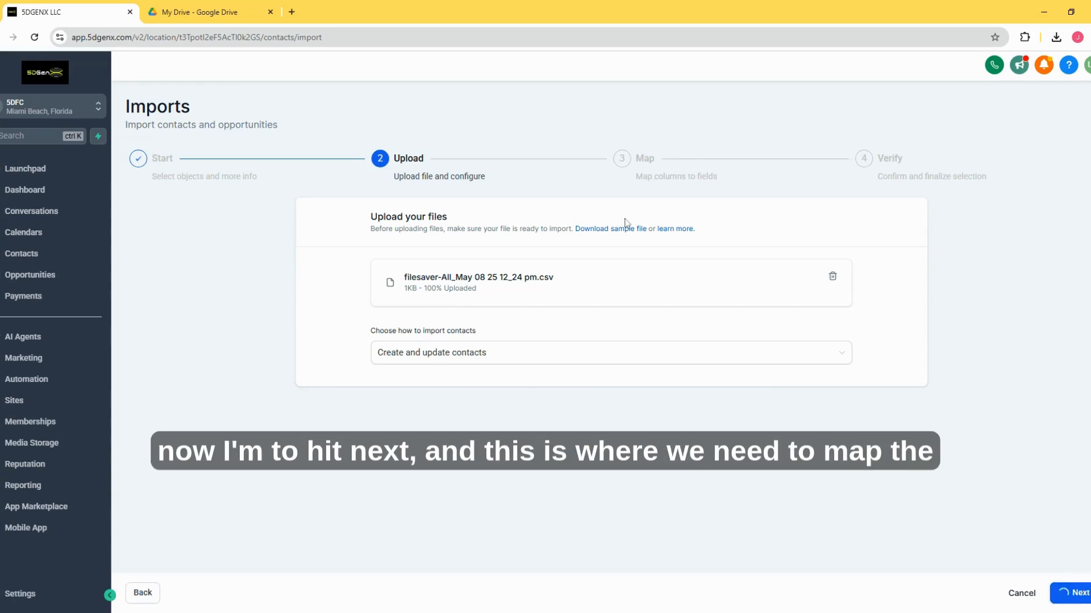
Step: Examine the file's column headers and the preview information for Contact Id in the mapping table
scroll(639, 205, down, 1)
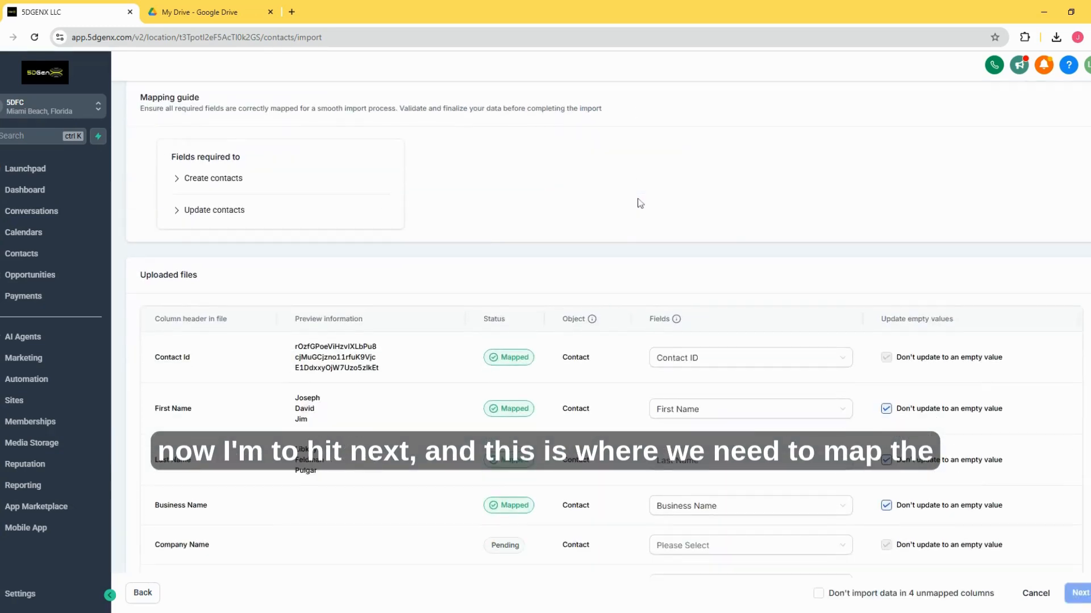
scroll(630, 188, down, 2)
drag(261, 300, 435, 312)
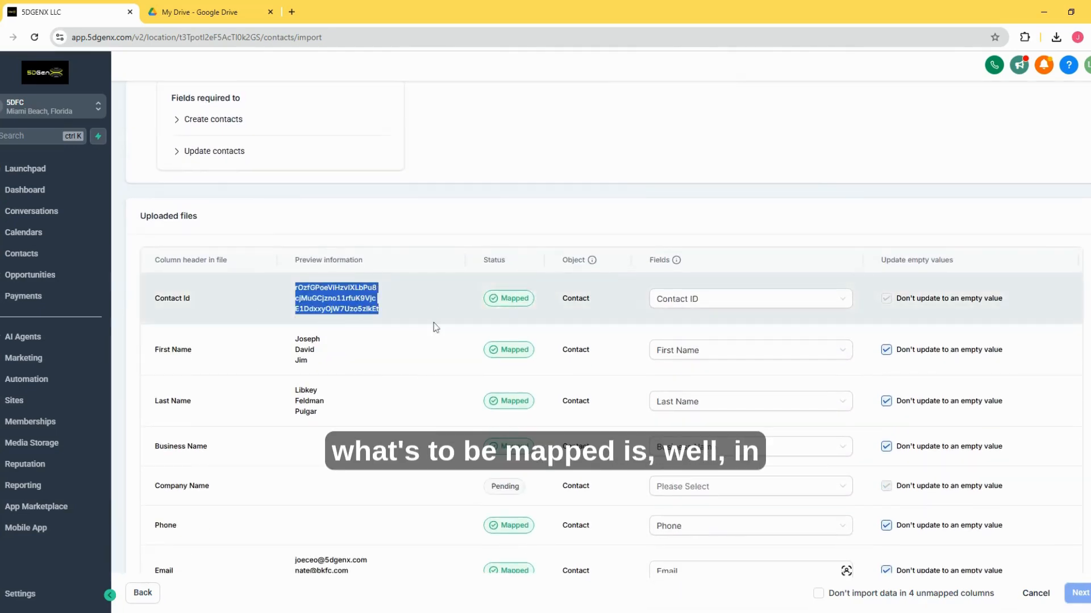
scroll(399, 312, down, 1)
click(399, 311)
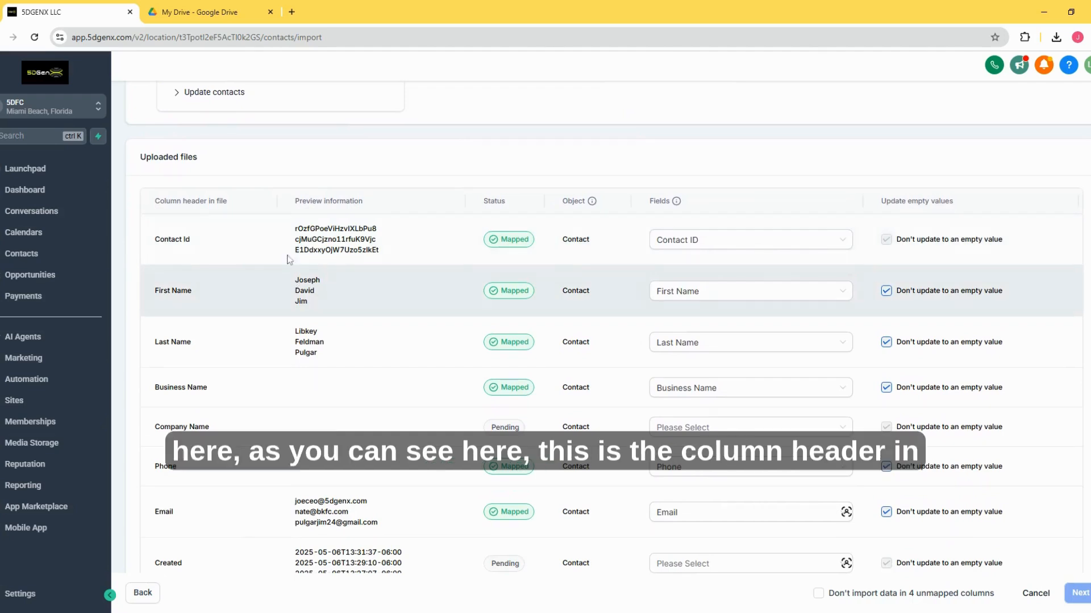
drag(152, 200, 268, 212)
click(200, 214)
drag(153, 201, 377, 204)
click(294, 199)
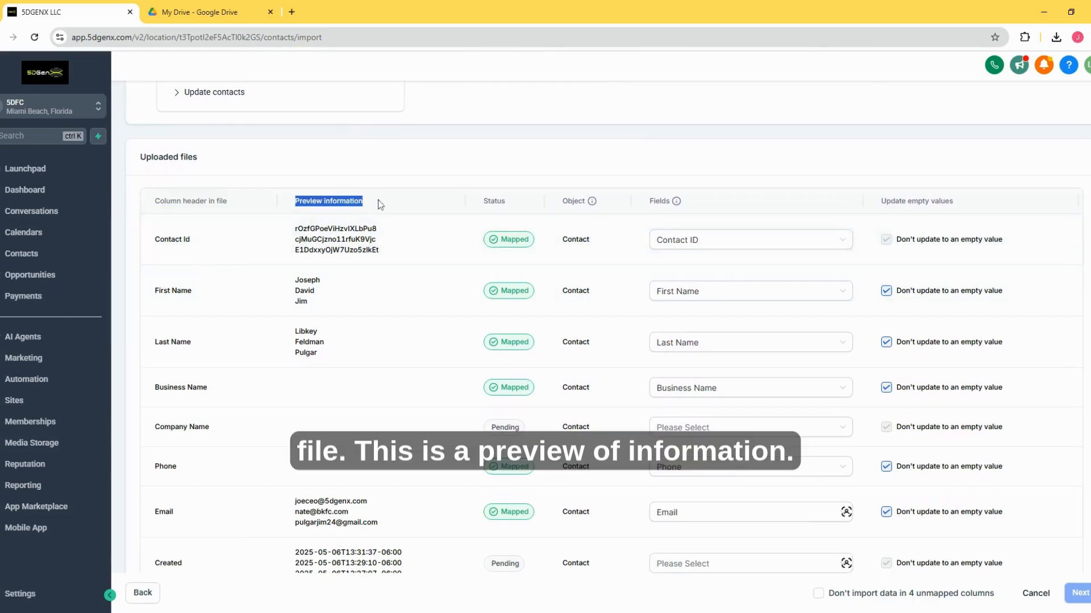
drag(295, 229, 418, 257)
scroll(418, 257, down, 1)
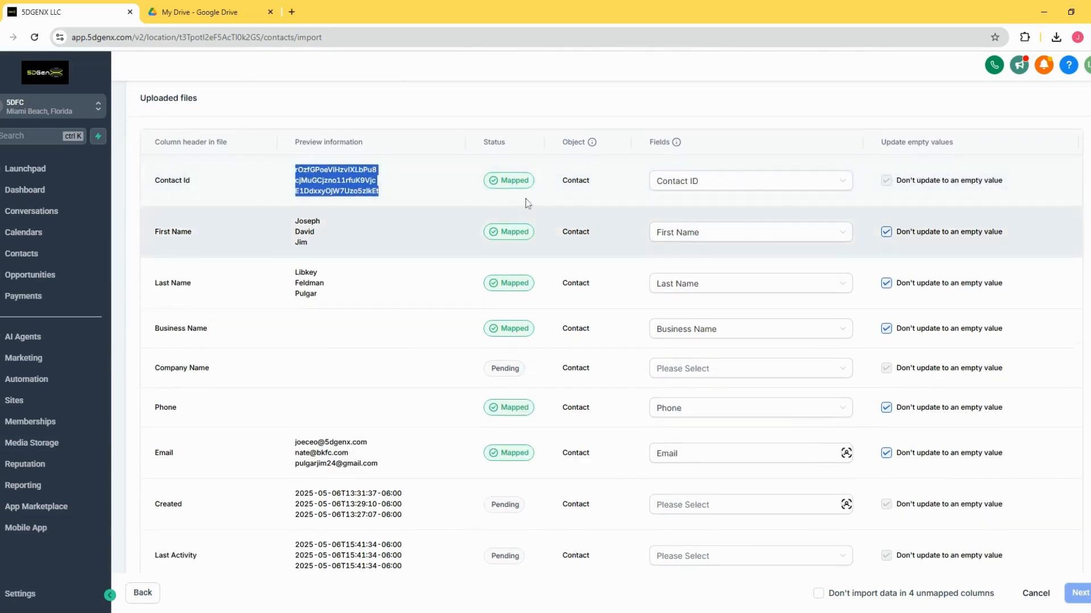
Step: Examine the Object and Fields columns and review the mapping status of every row down to field13
drag(562, 142, 586, 144)
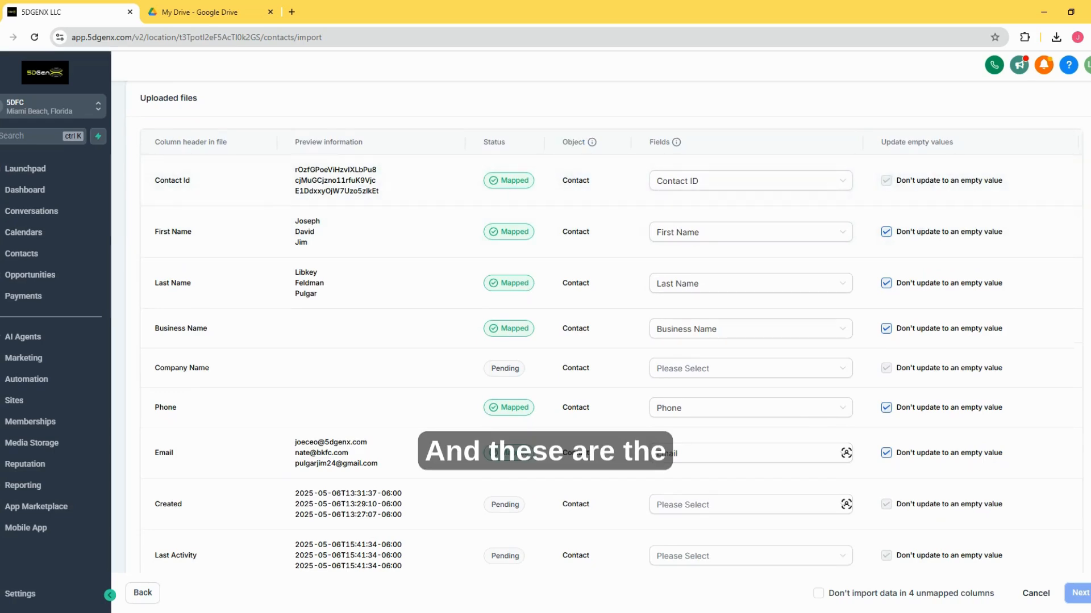
scroll(620, 220, up, 1)
drag(650, 201, 679, 201)
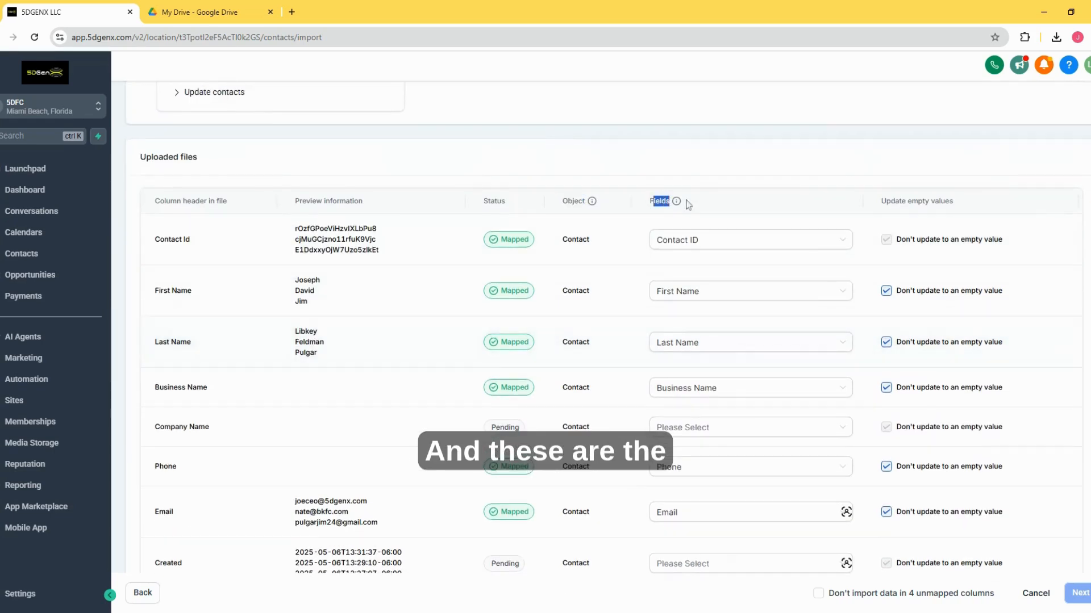
click(622, 240)
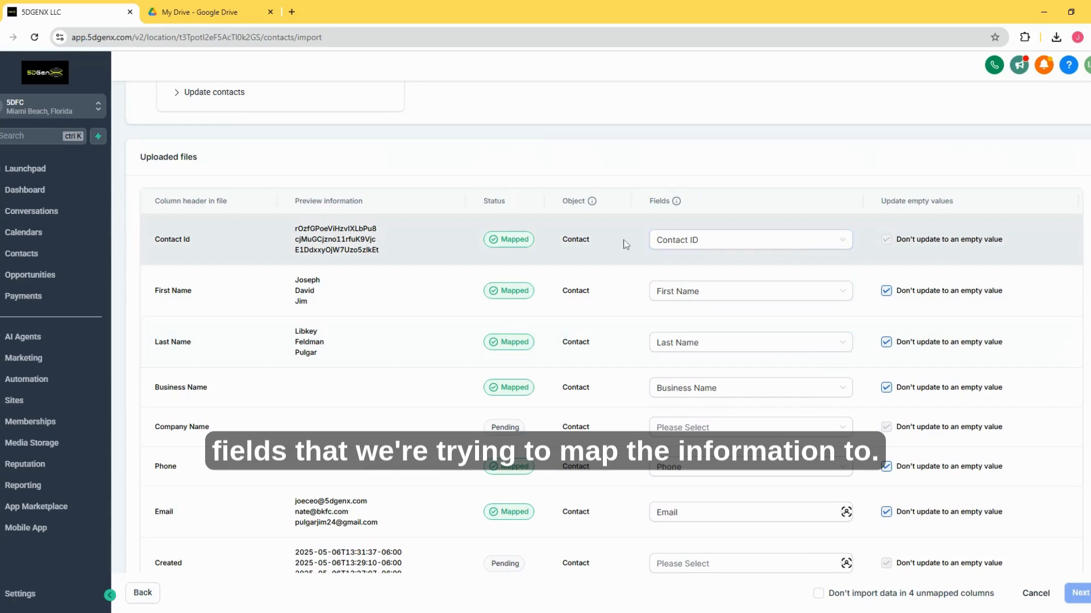
scroll(633, 241, down, 3)
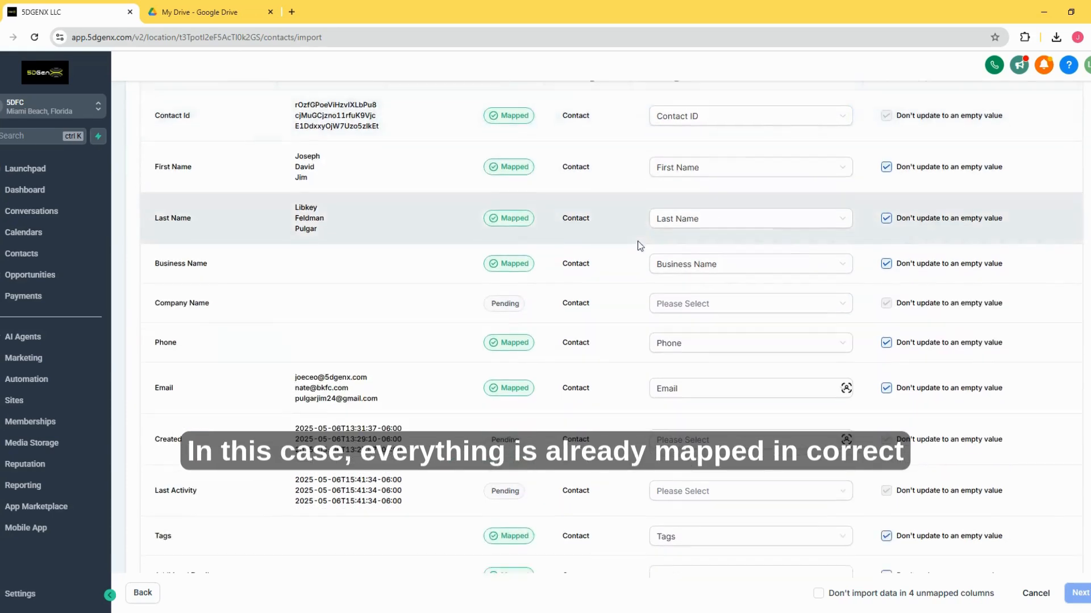
scroll(638, 244, down, 1)
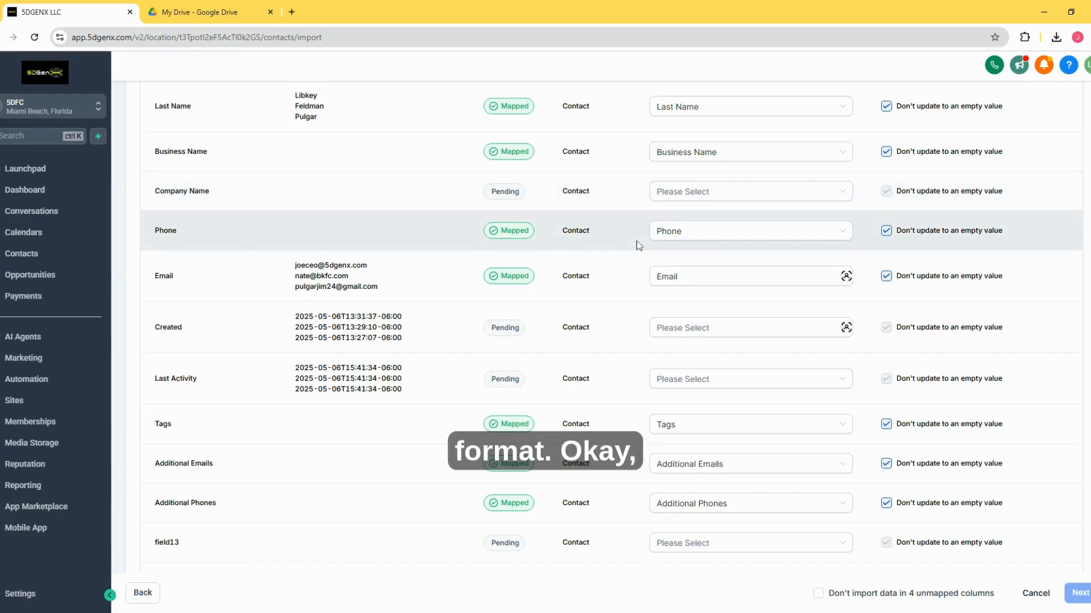
Step: Check the First Name column's preview values against its mapped field and view the available field options
scroll(212, 269, up, 4)
drag(154, 240, 339, 305)
click(262, 244)
click(346, 277)
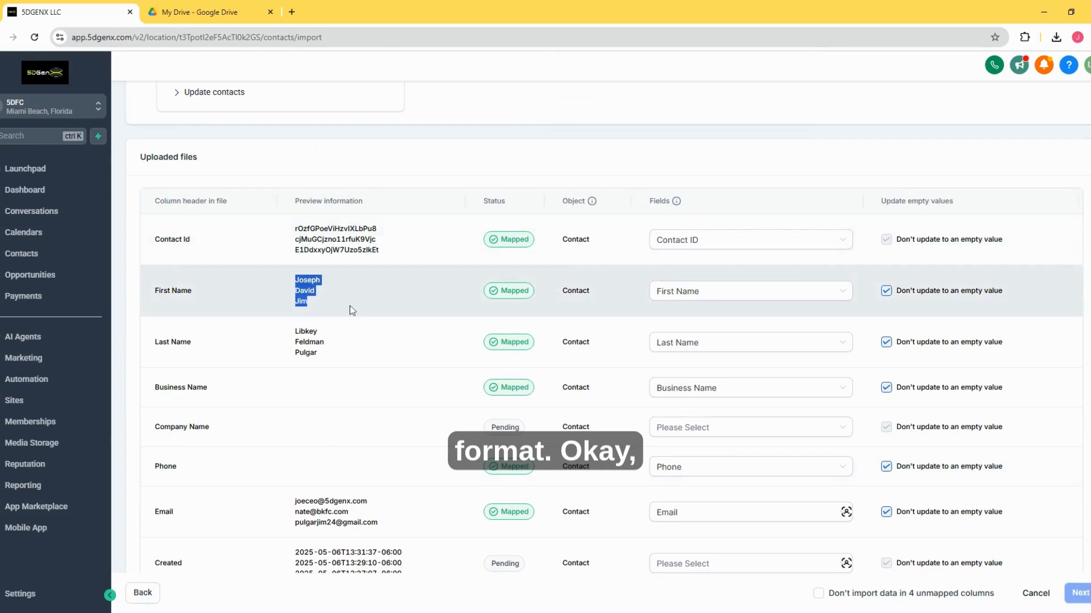
click(349, 309)
scroll(352, 308, down, 1)
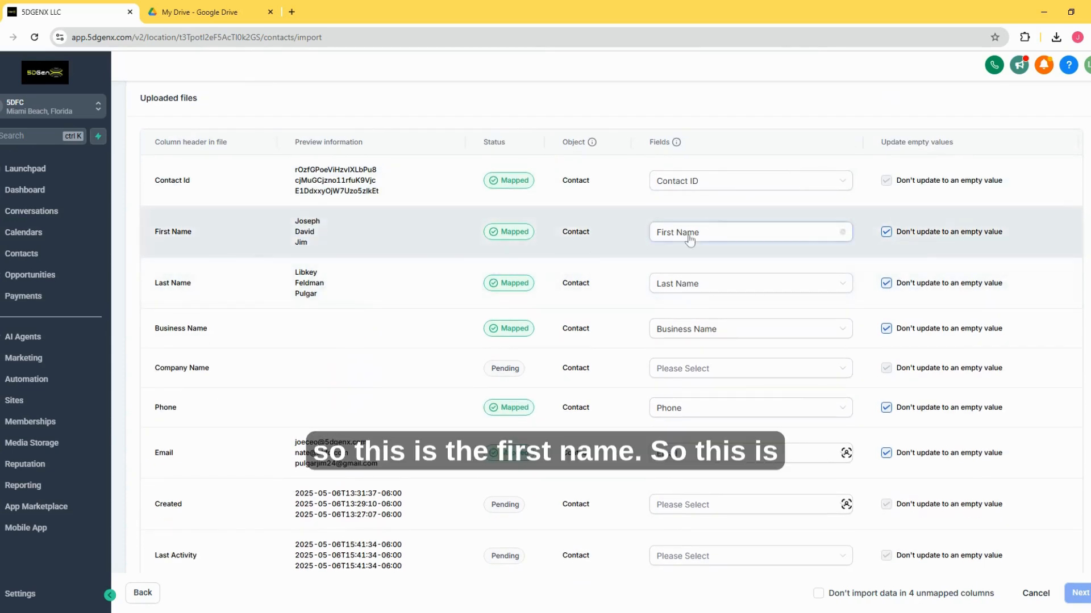
click(689, 232)
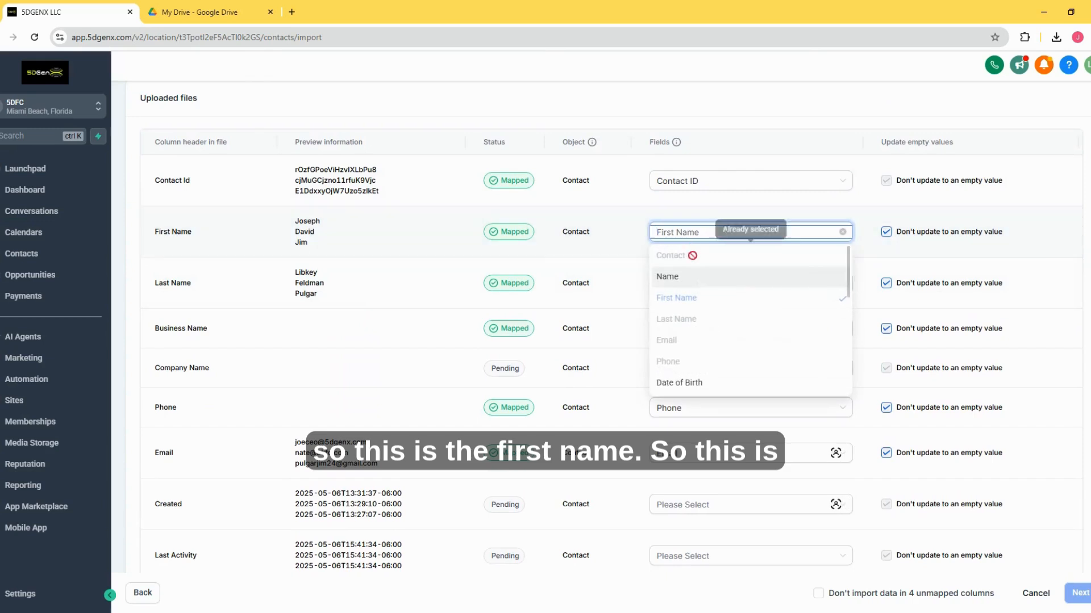
click(605, 285)
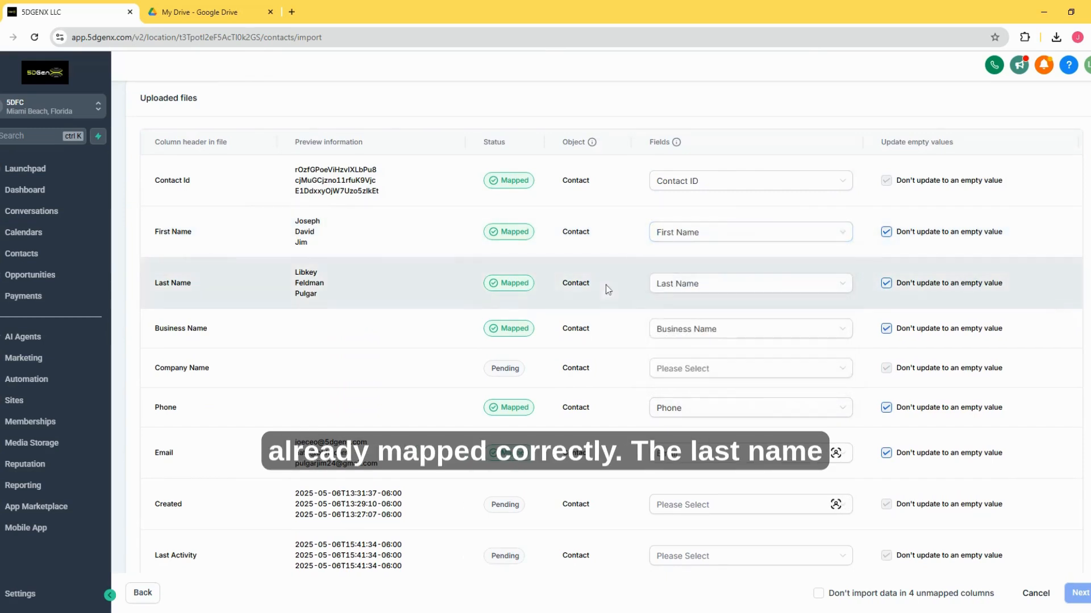
Step: Check the Last Name and Business Name rows for preview values and matching field mappings
scroll(606, 285, down, 1)
drag(155, 224, 222, 228)
drag(294, 209, 382, 249)
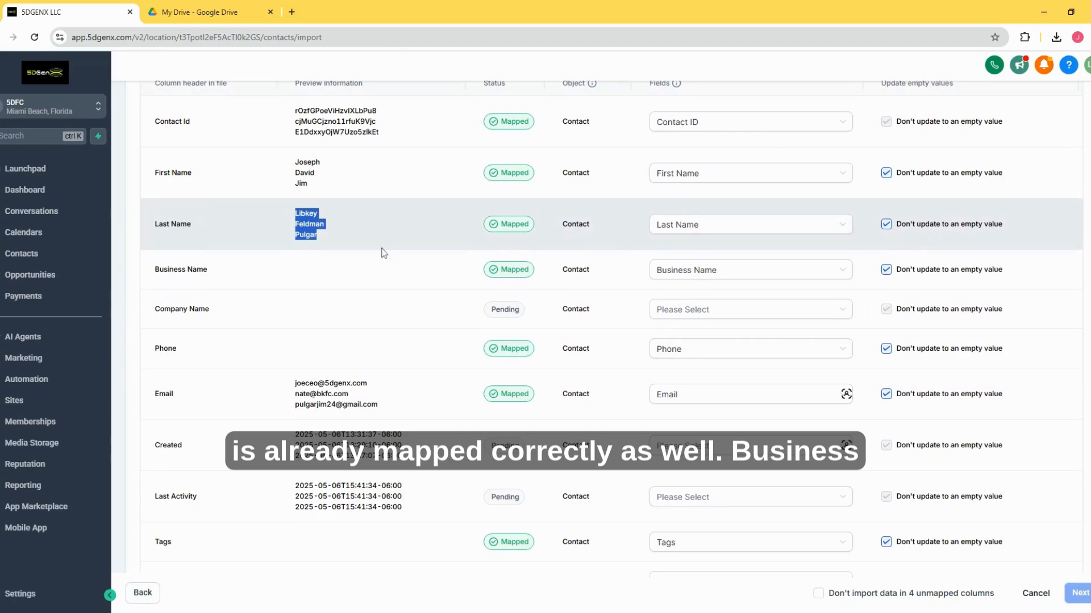
scroll(402, 251, down, 1)
drag(154, 213, 265, 222)
click(671, 212)
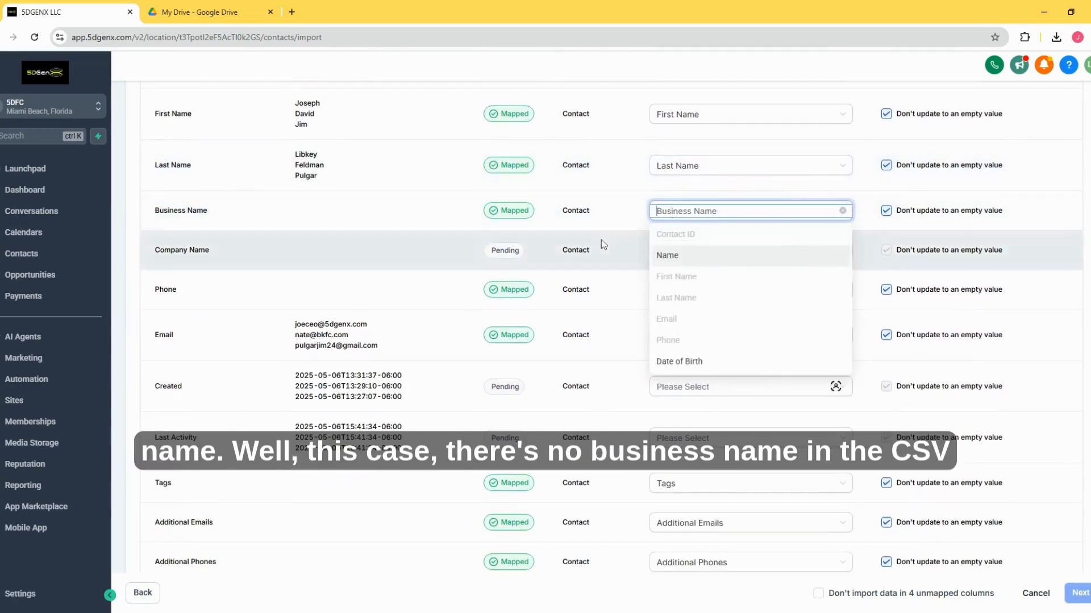
scroll(601, 241, down, 2)
scroll(657, 264, down, 1)
scroll(605, 215, up, 1)
click(605, 216)
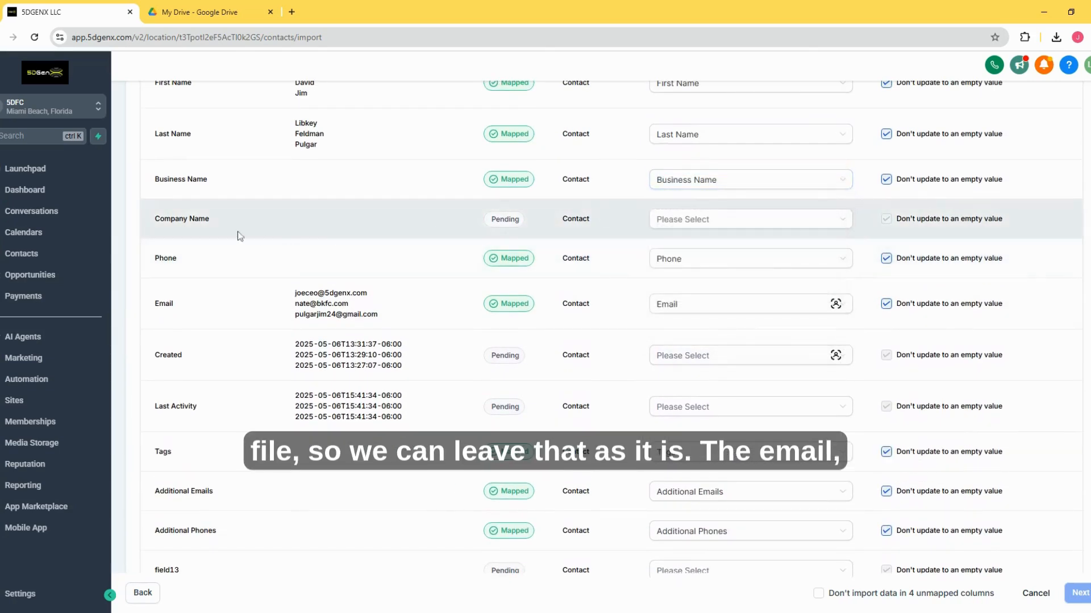
Step: Check the Email column's preview values and view the field options for its mapping
drag(294, 290, 421, 328)
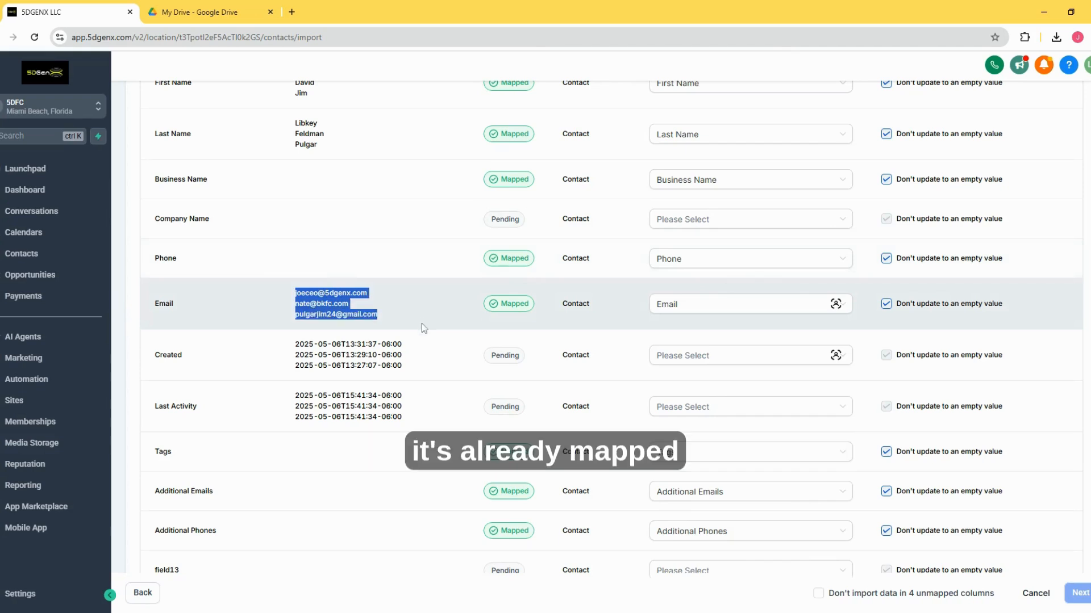
click(660, 307)
scroll(680, 368, down, 1)
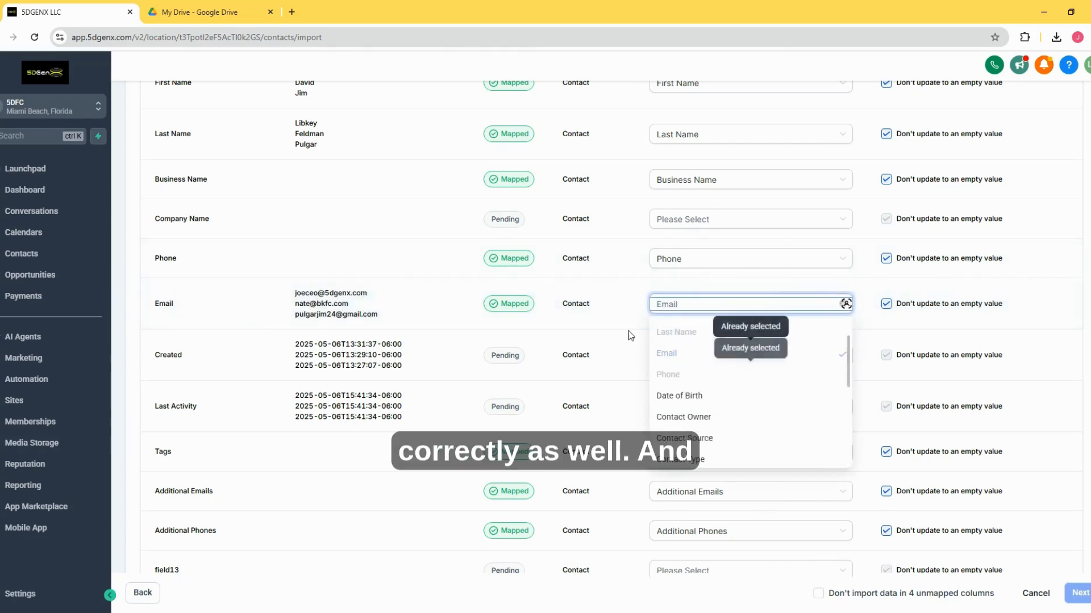
click(564, 298)
scroll(564, 296, down, 1)
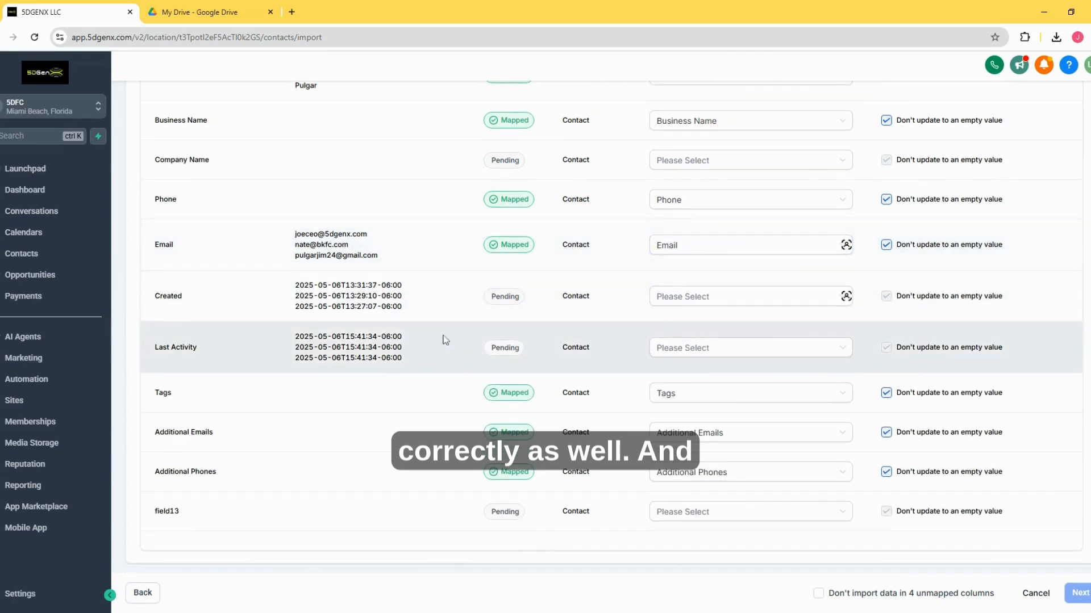
Step: Look through the available contact fields for a match to the Last Activity column
click(670, 348)
scroll(706, 390, down, 2)
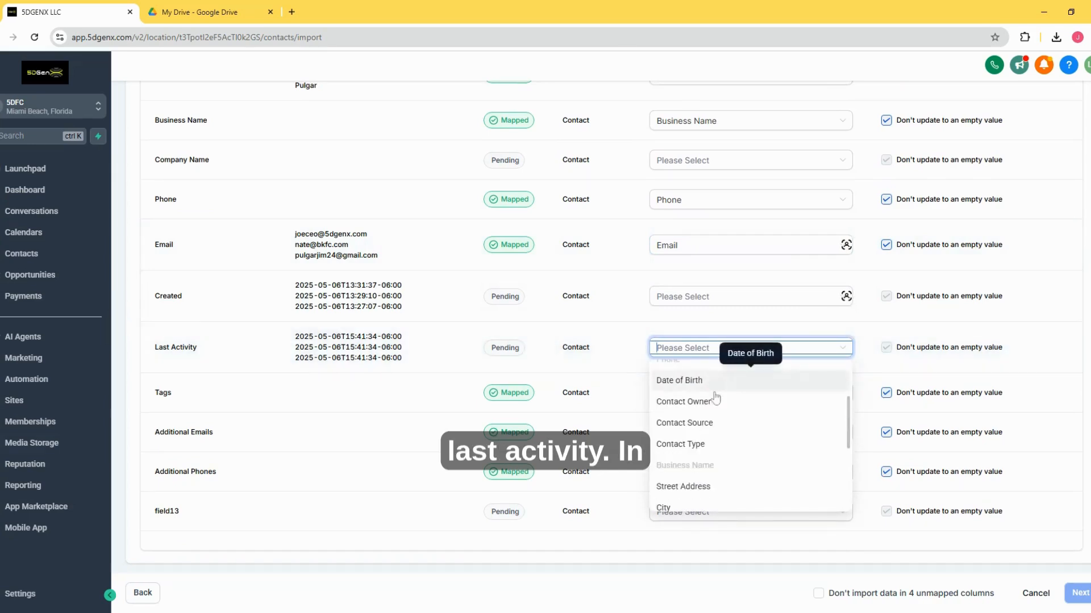
scroll(714, 398, down, 4)
scroll(725, 437, up, 2)
scroll(717, 430, up, 2)
scroll(448, 286, up, 5)
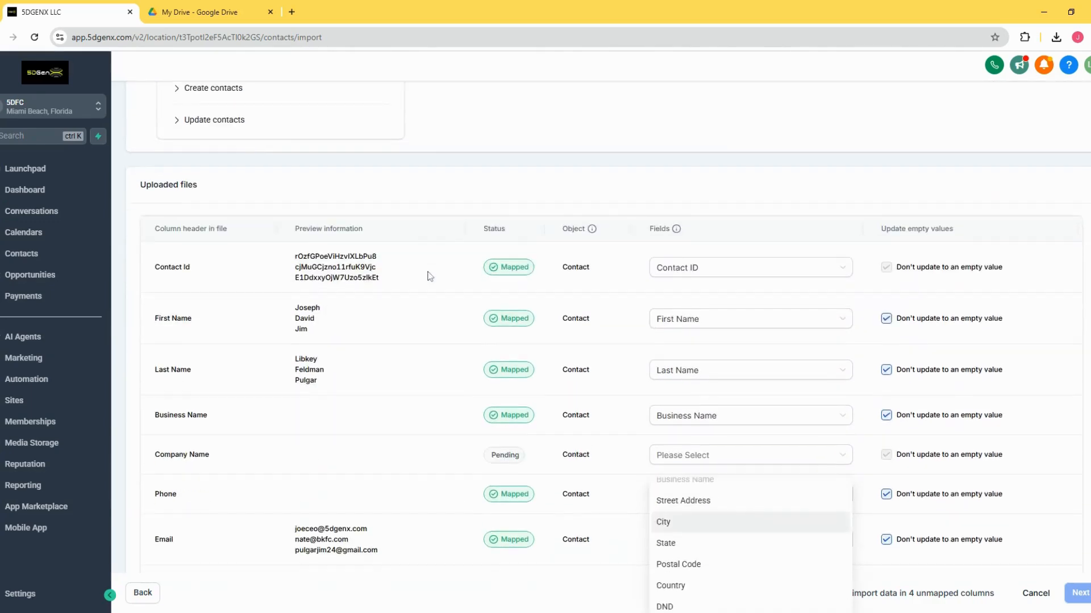
Step: Examine the Created and Last Activity rows and the Created column's preview dates
scroll(428, 273, down, 4)
drag(167, 356, 214, 359)
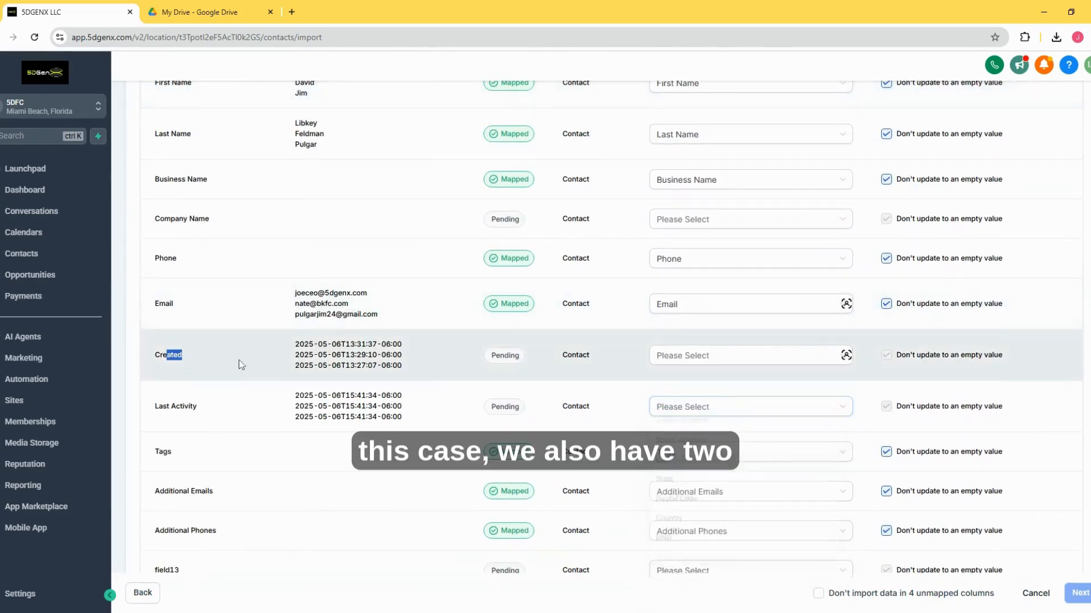
click(164, 364)
double_click(176, 356)
click(161, 381)
drag(159, 406, 232, 417)
drag(272, 355, 415, 377)
click(434, 372)
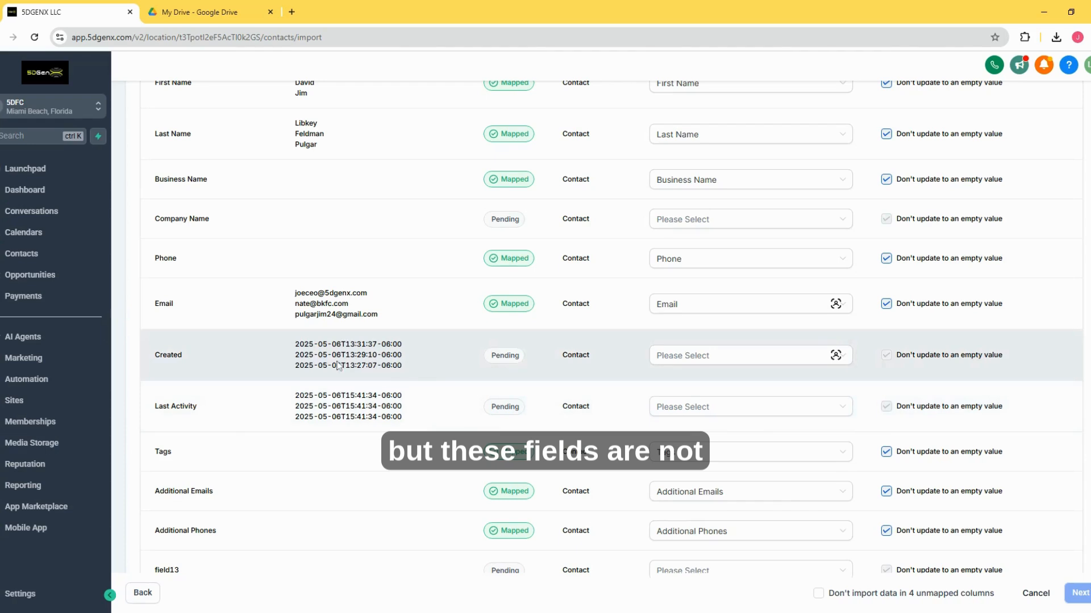
Step: Look through the available contact fields for the Created column and leave it unmapped
click(687, 356)
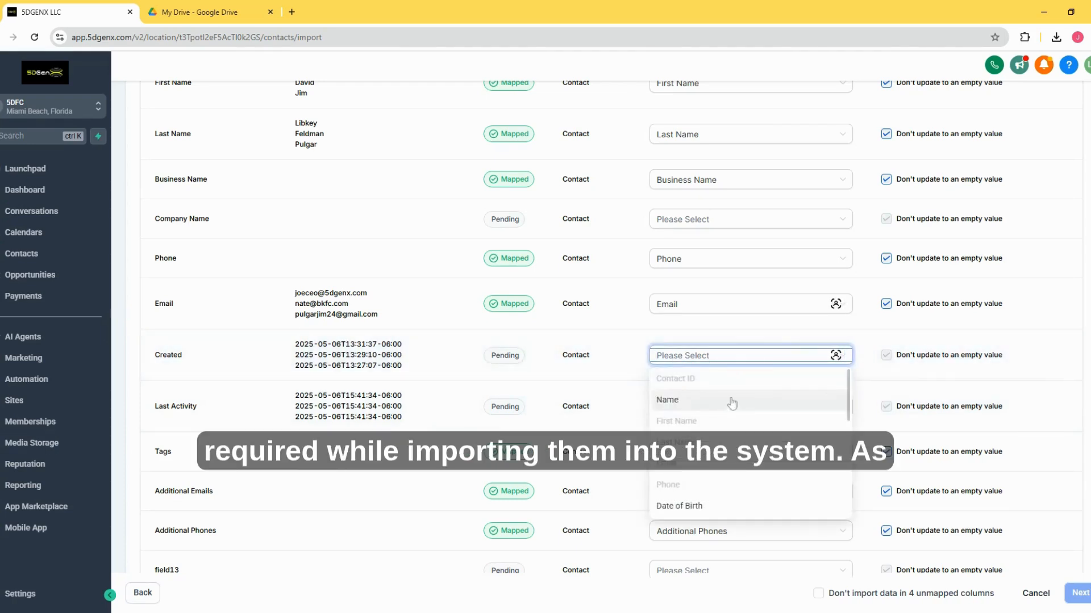
scroll(736, 414, down, 5)
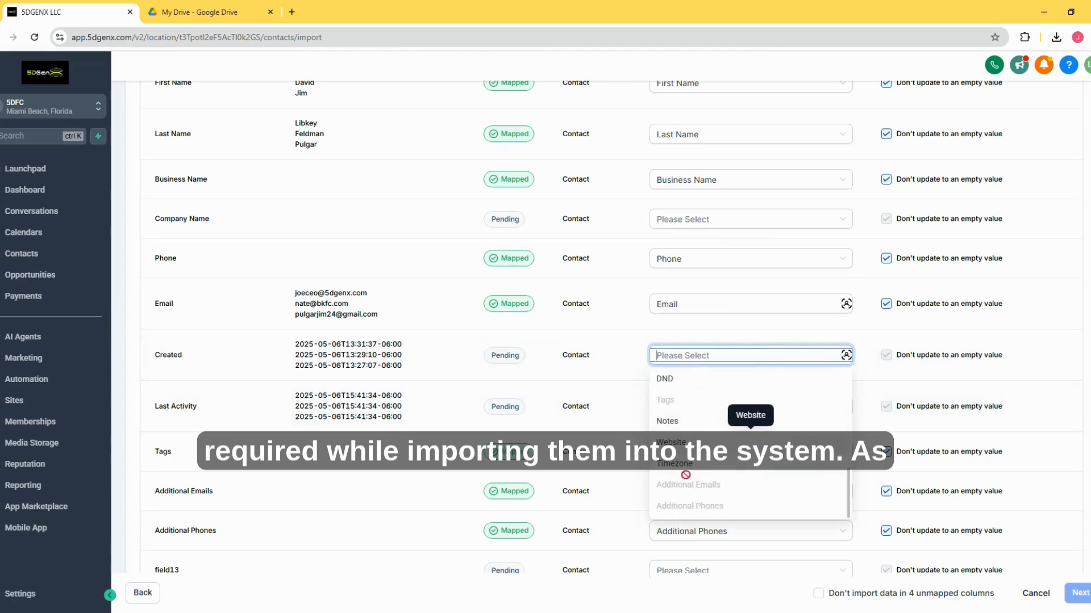
scroll(688, 432, up, 8)
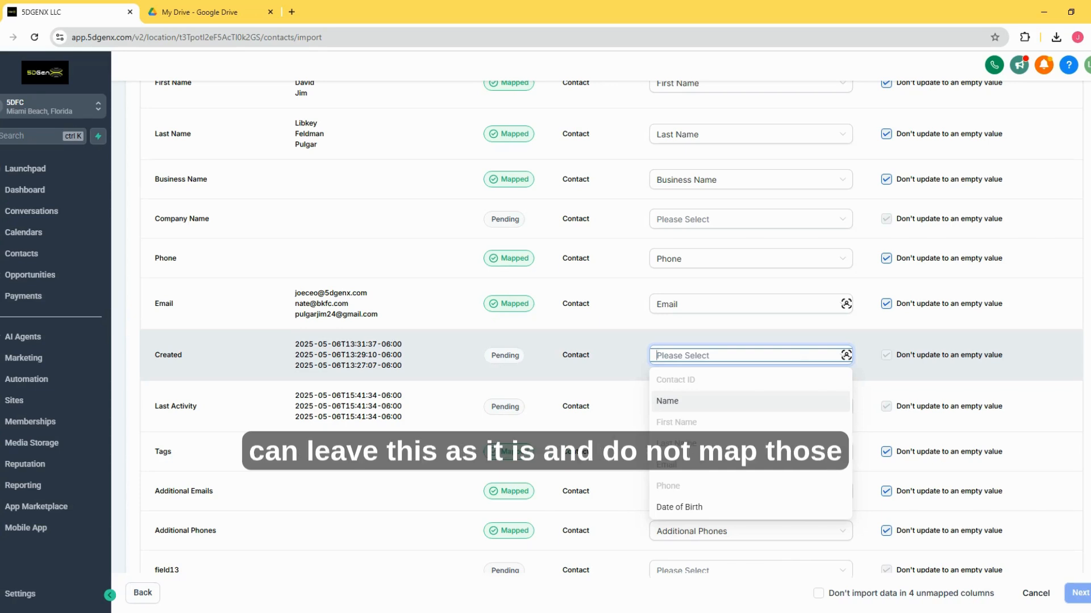
click(534, 362)
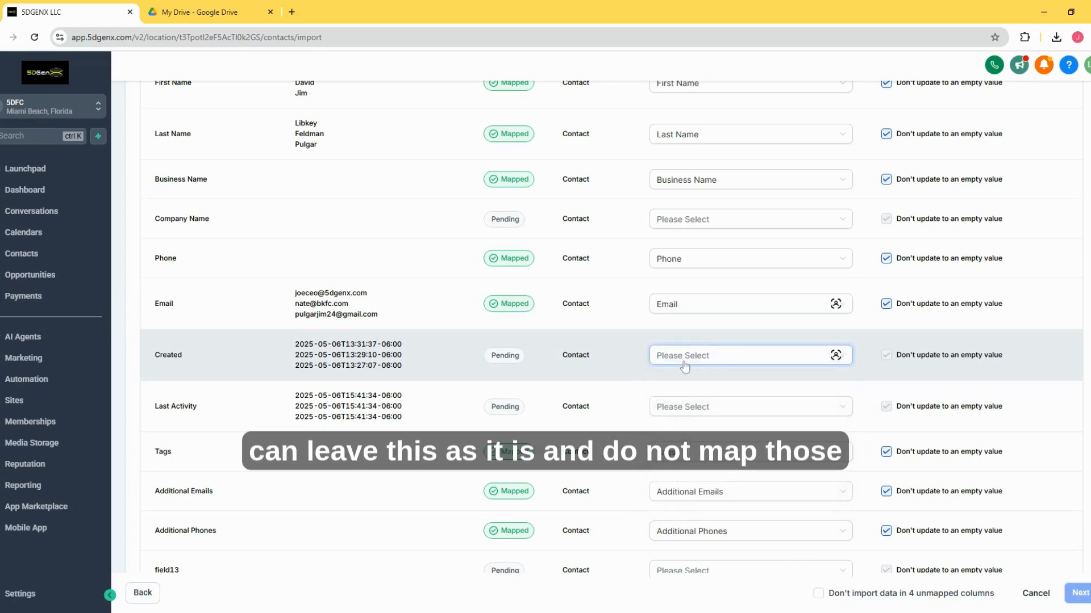
Step: Examine the Last Activity and field13 rows in the column mapping list
scroll(653, 352, down, 2)
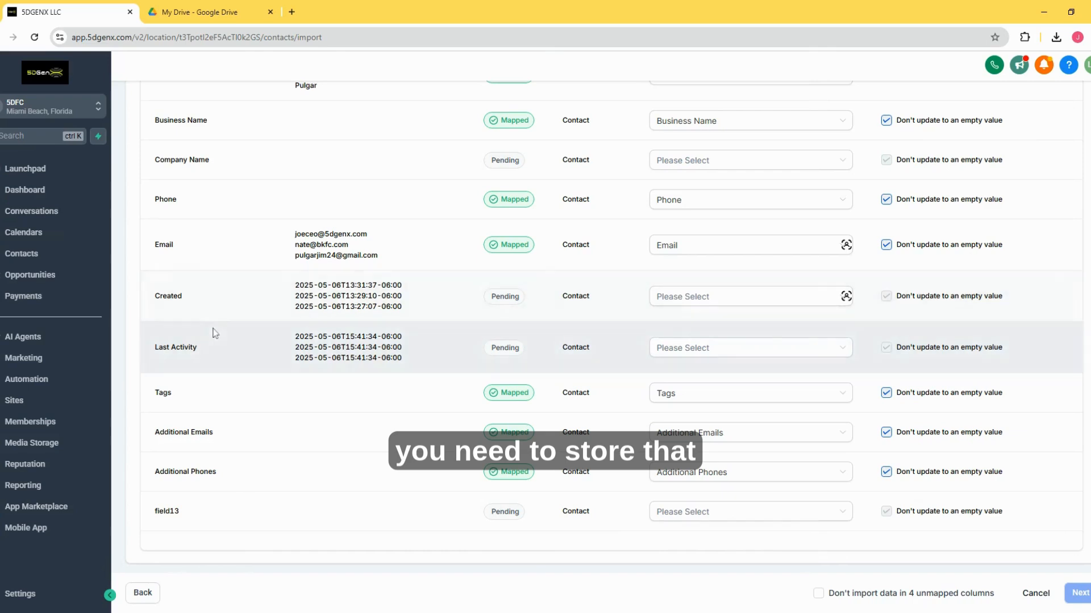
triple_click(198, 348)
click(248, 361)
drag(155, 511, 203, 515)
click(202, 515)
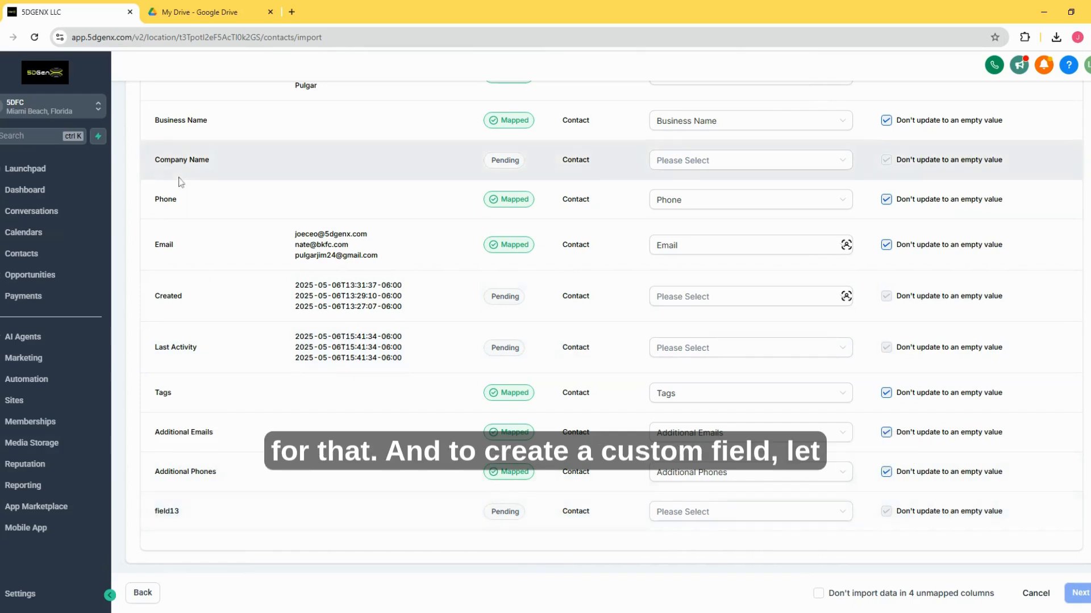
Step: Duplicate the contact import page in a new browser tab and return to the original import page
right_click(80, 19)
click(122, 113)
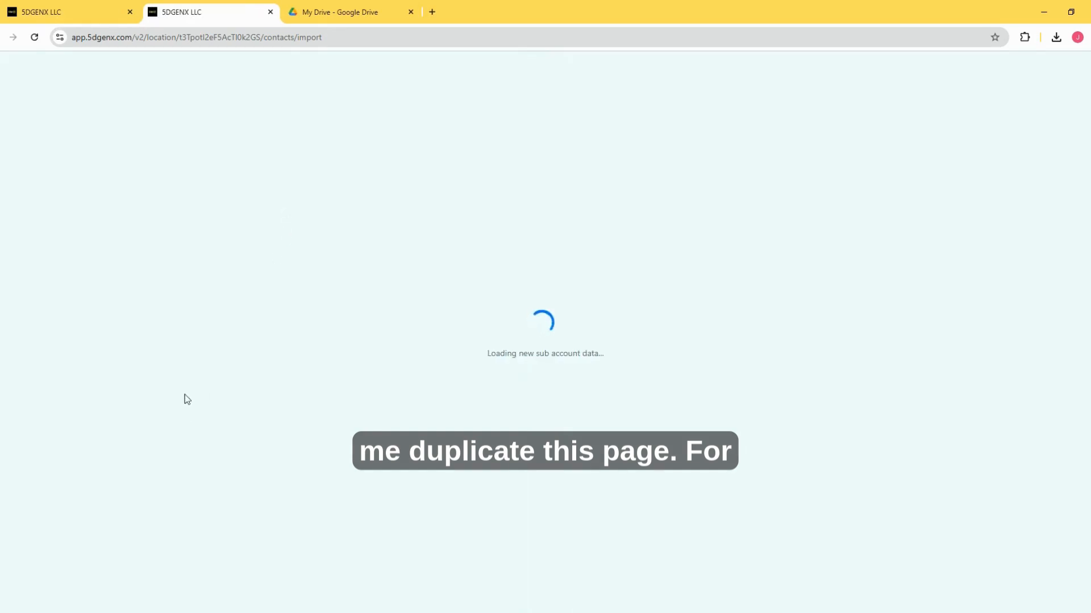
click(105, 10)
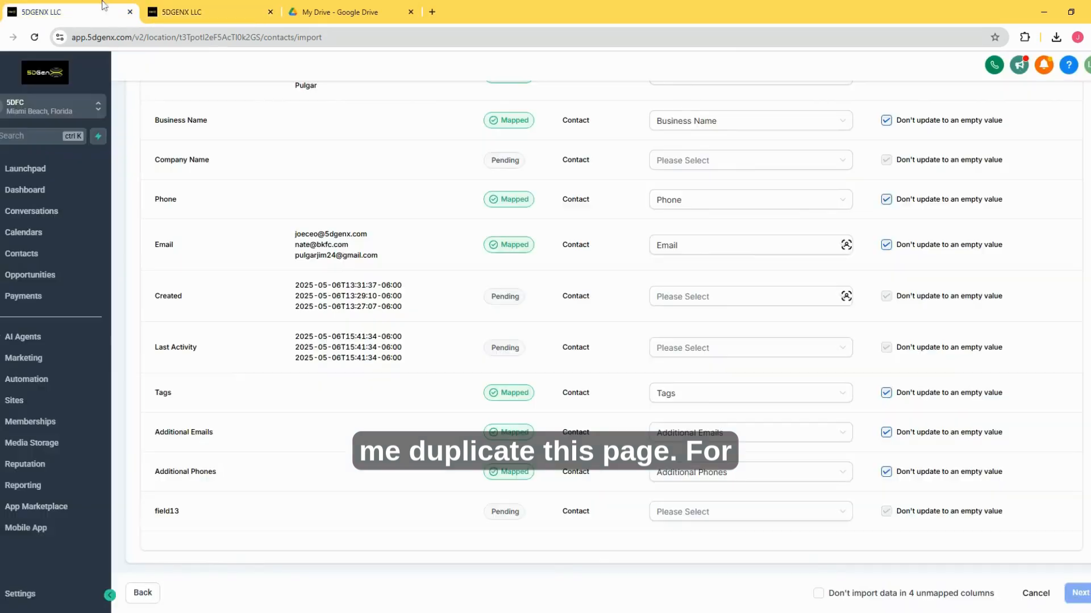
Step: Check the Last Activity column's preview dates and look through the available contact fields for a match, leaving it unmapped
drag(149, 347, 232, 349)
click(216, 349)
drag(294, 337, 402, 372)
click(717, 349)
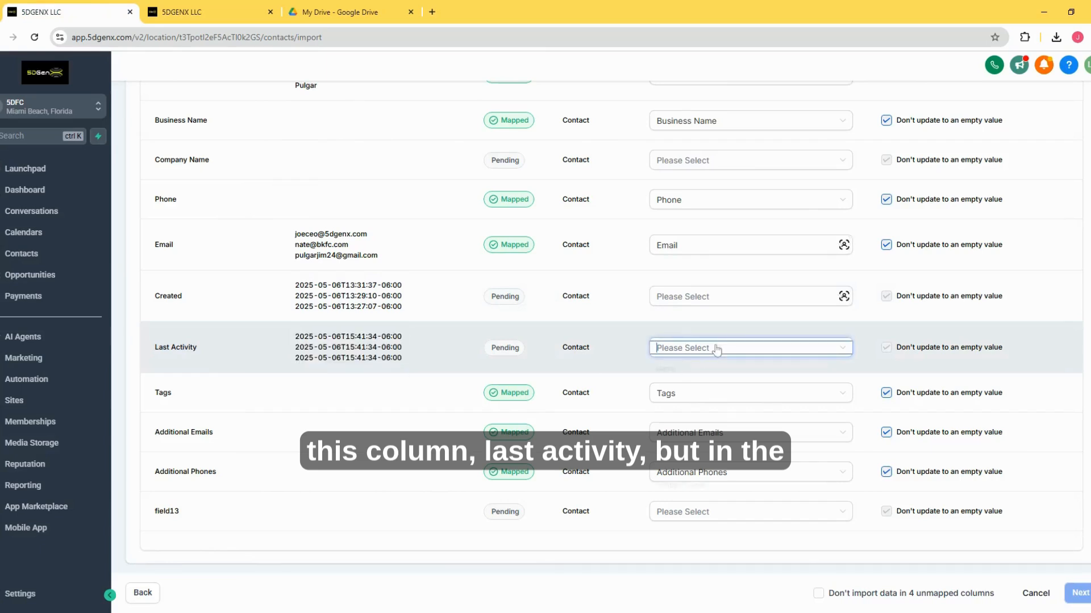
scroll(733, 414, down, 10)
scroll(736, 412, down, 1)
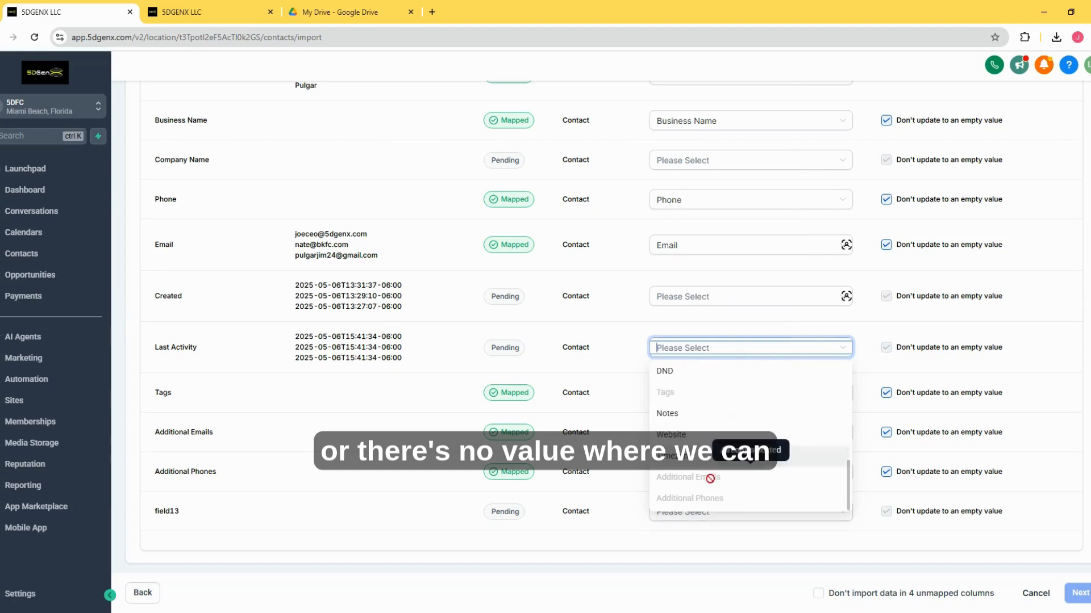
scroll(707, 460, up, 10)
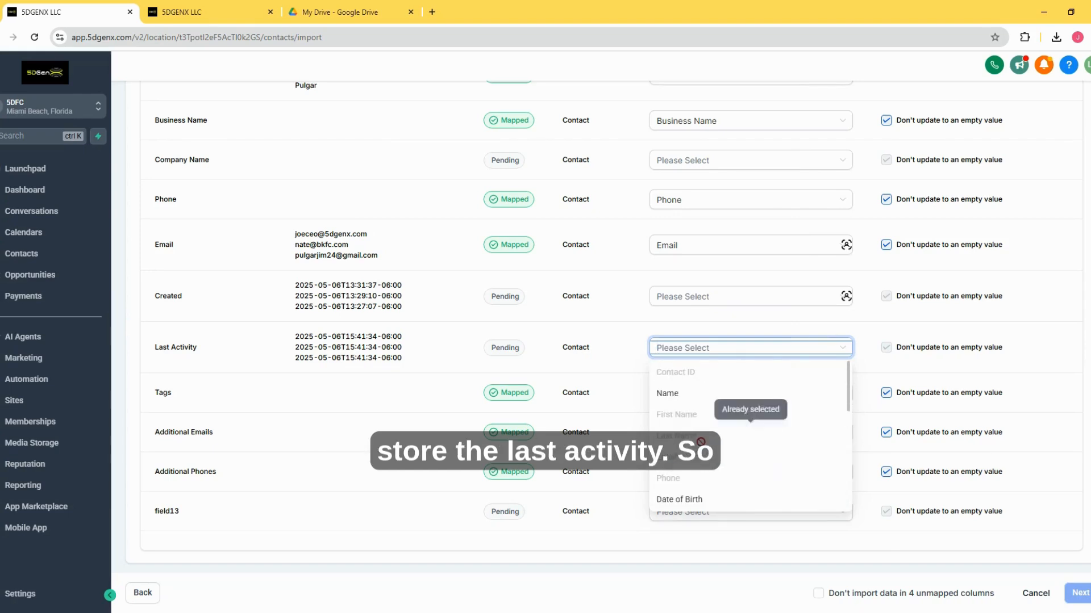
click(441, 345)
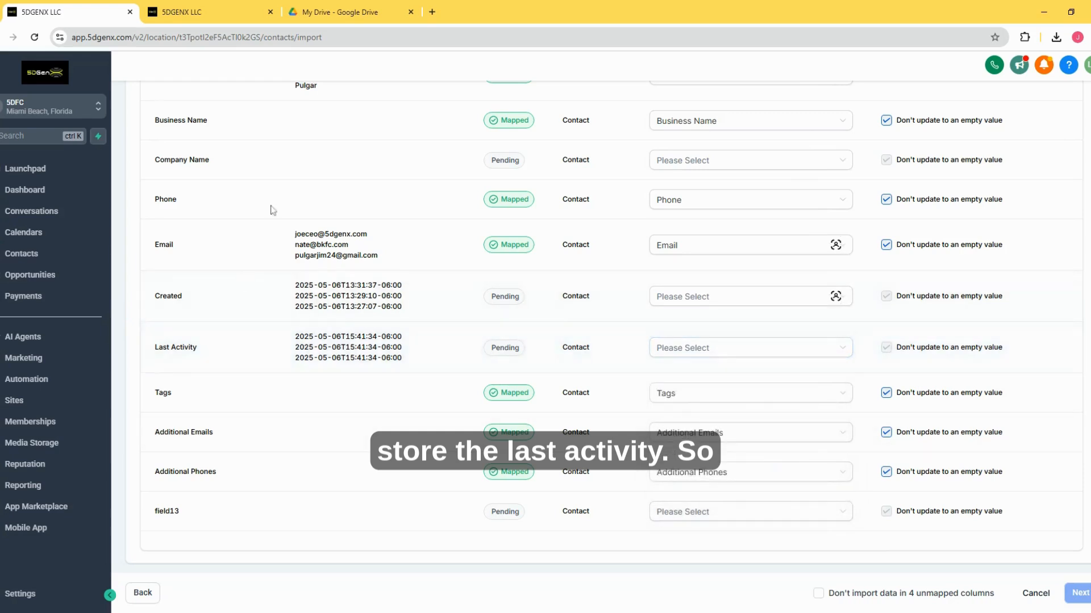
Step: Open the Custom Fields settings in the duplicated browser page
click(244, 13)
click(51, 594)
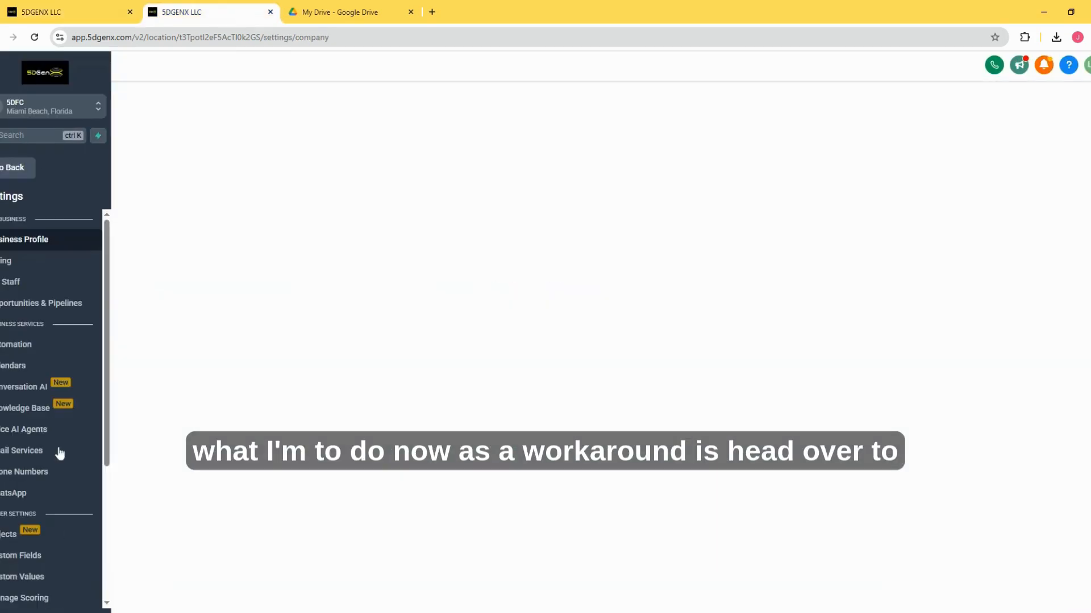
scroll(58, 455, down, 1)
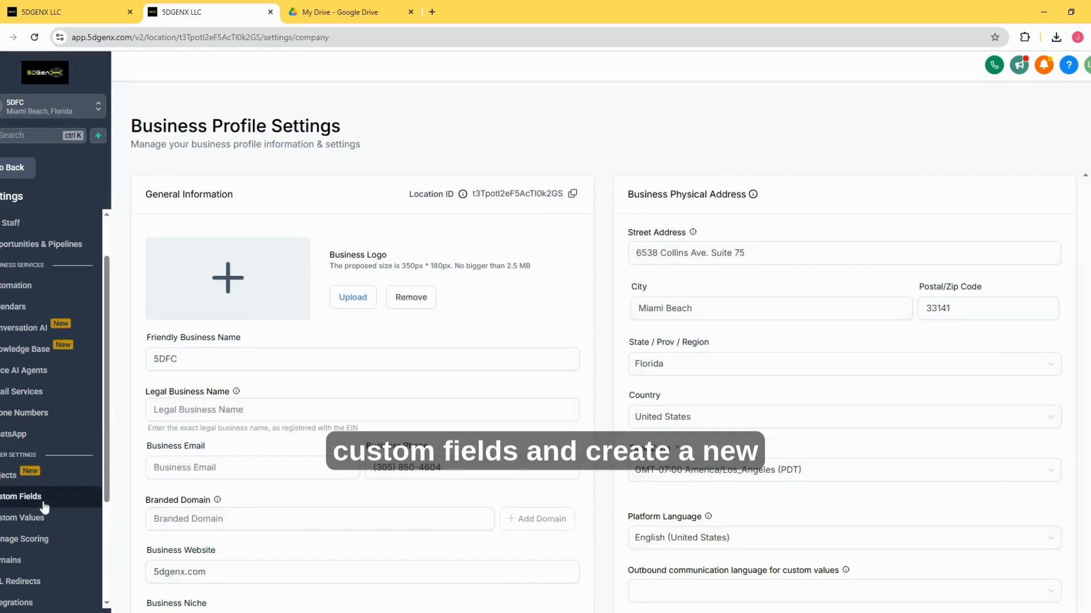
click(23, 497)
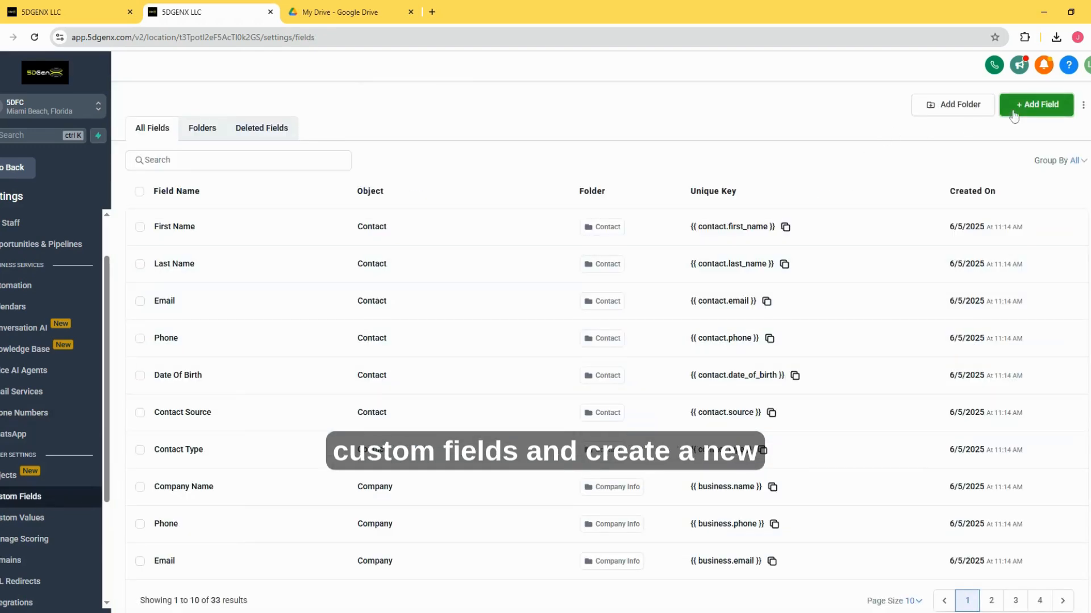
Step: Start a new custom field, compare the Date Picker, Phone and Multi Line types, and continue with Single Line
click(1037, 104)
click(276, 251)
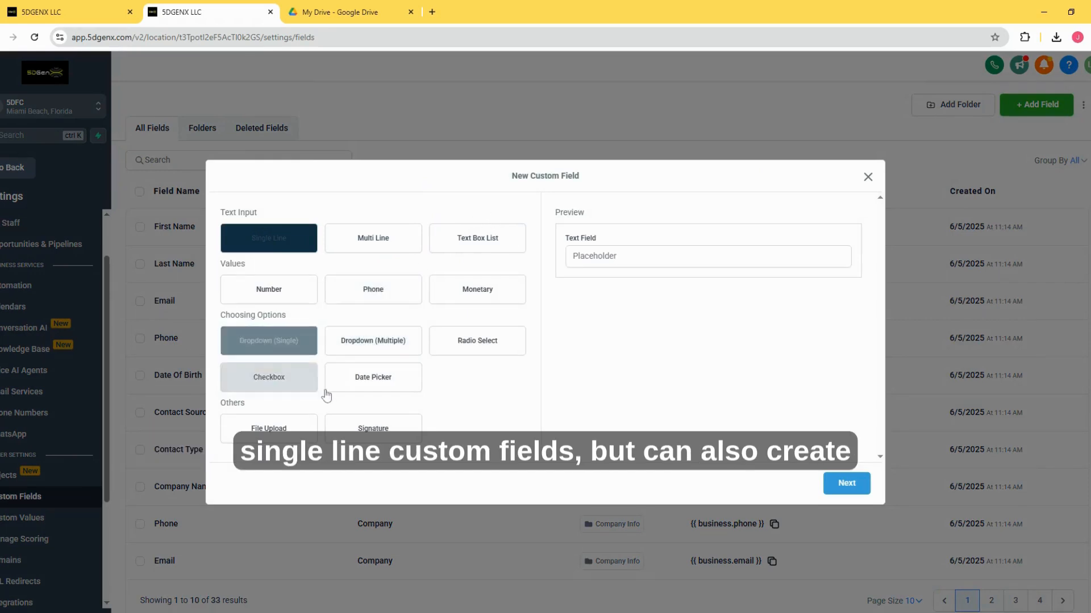
click(357, 388)
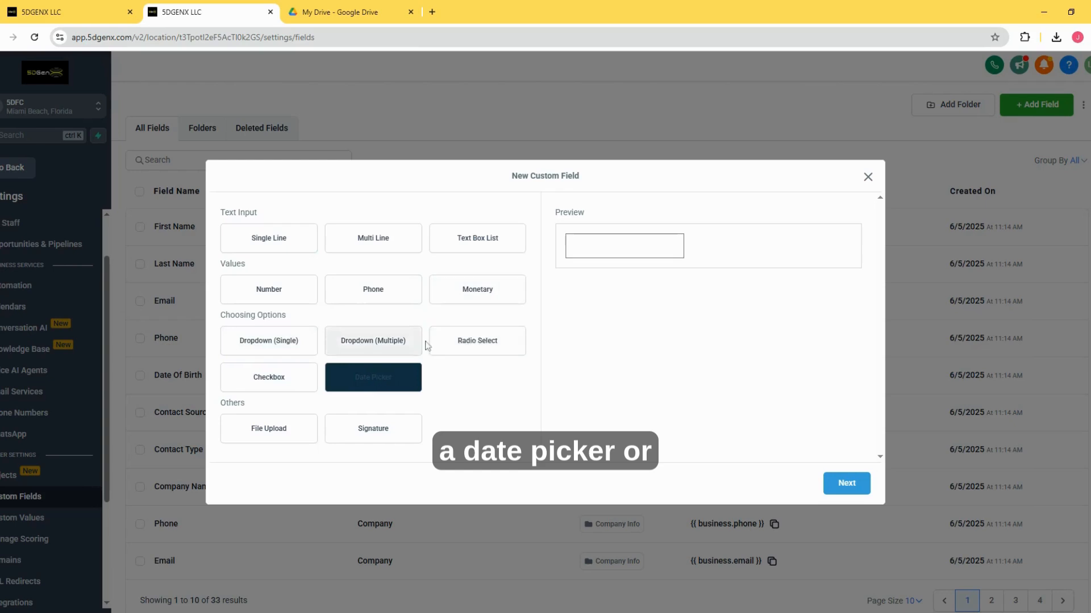
click(374, 291)
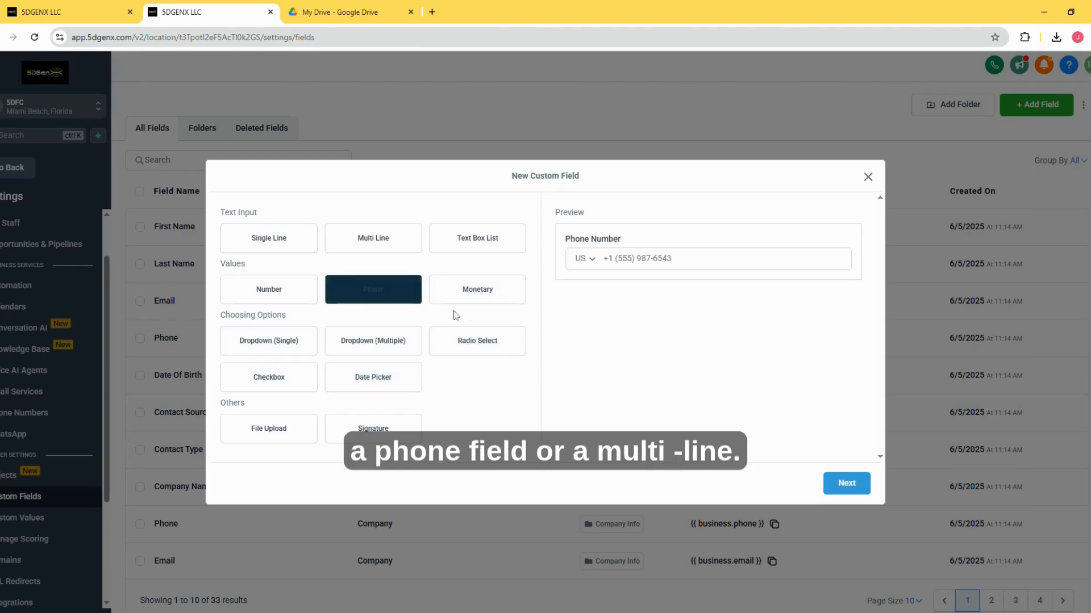
click(372, 250)
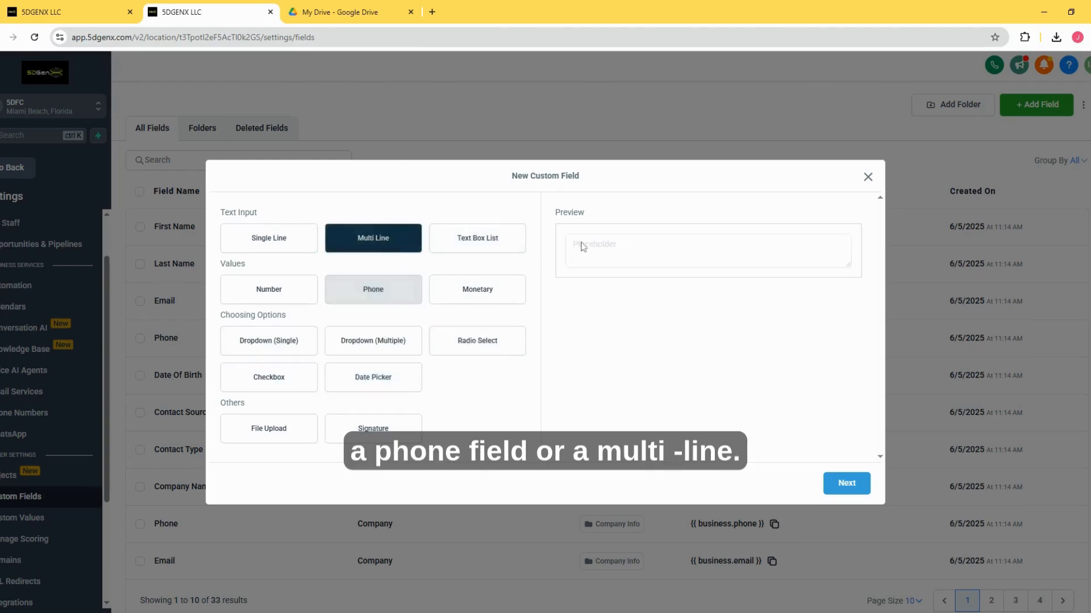
click(285, 247)
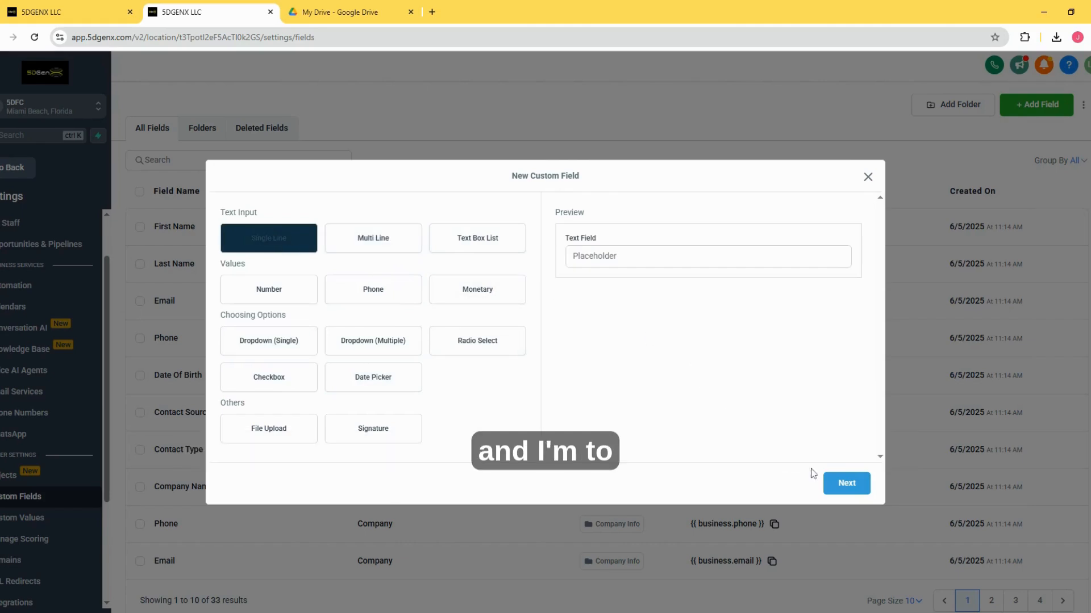
click(832, 483)
Step: Name the custom field Last activity, assign it to the Contact object and place it in the General Info group
click(233, 301)
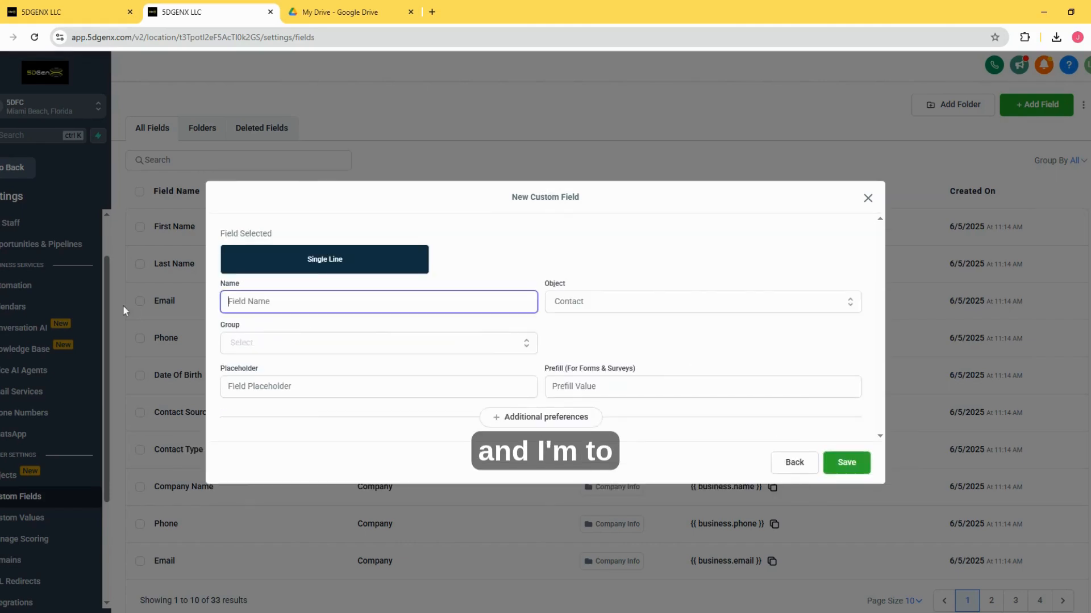
text(Aast c)
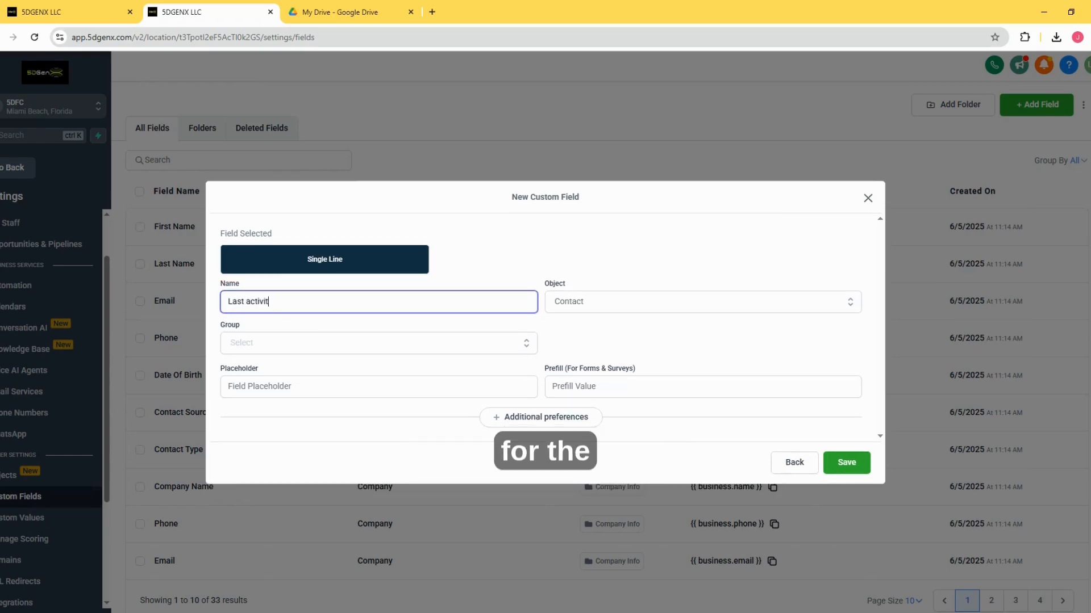
click(562, 307)
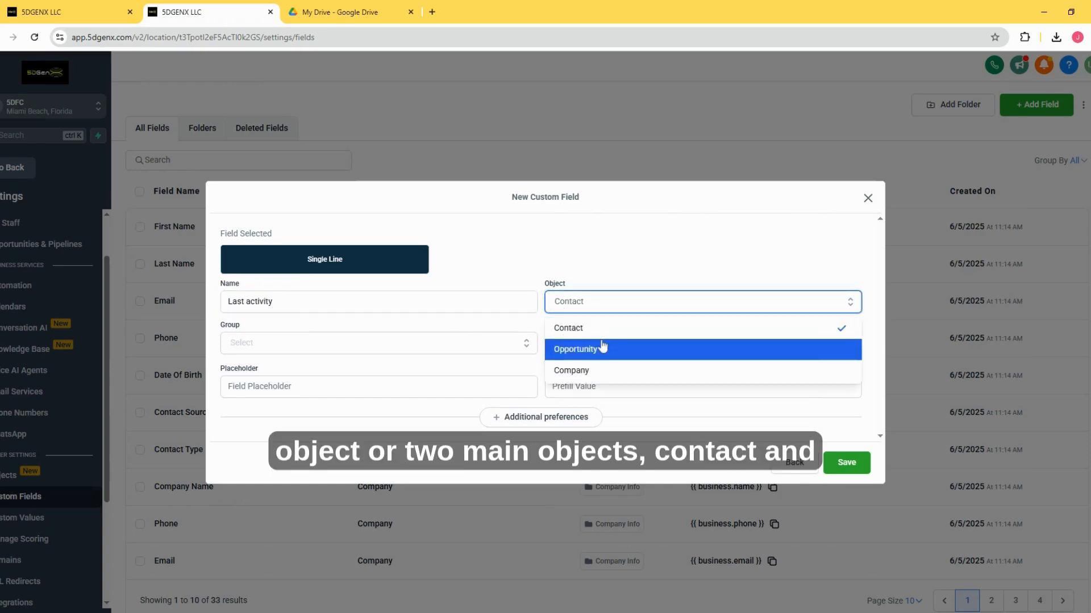
click(591, 334)
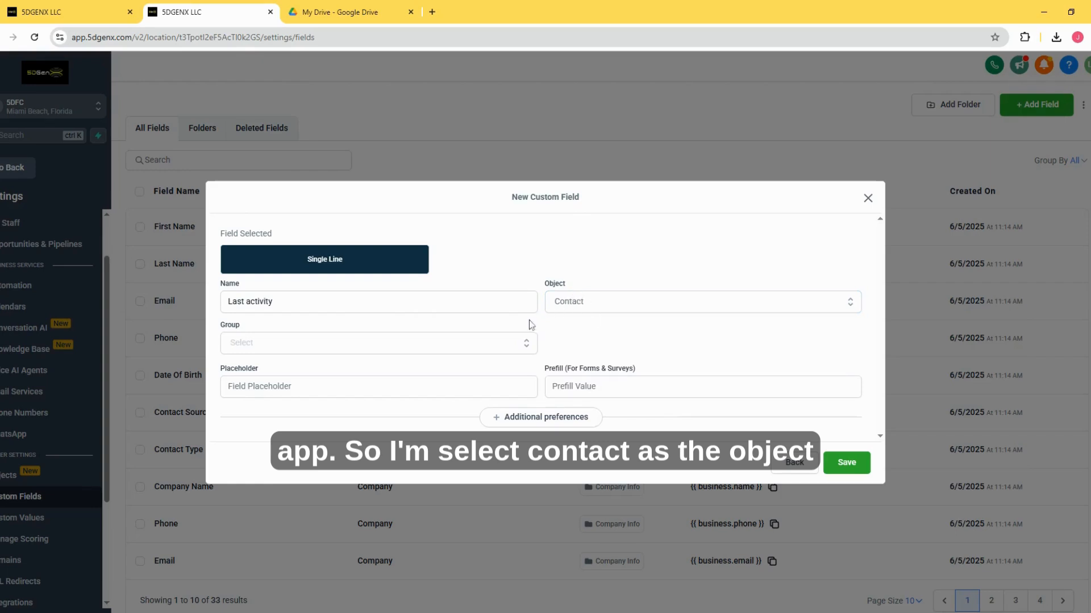
click(337, 347)
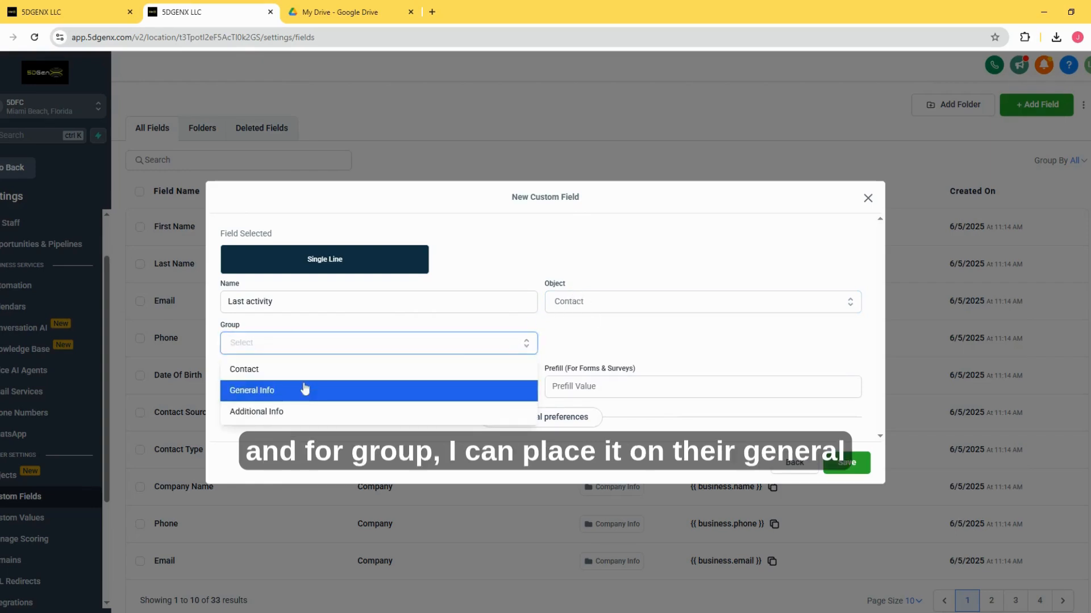
click(306, 390)
click(312, 350)
click(287, 389)
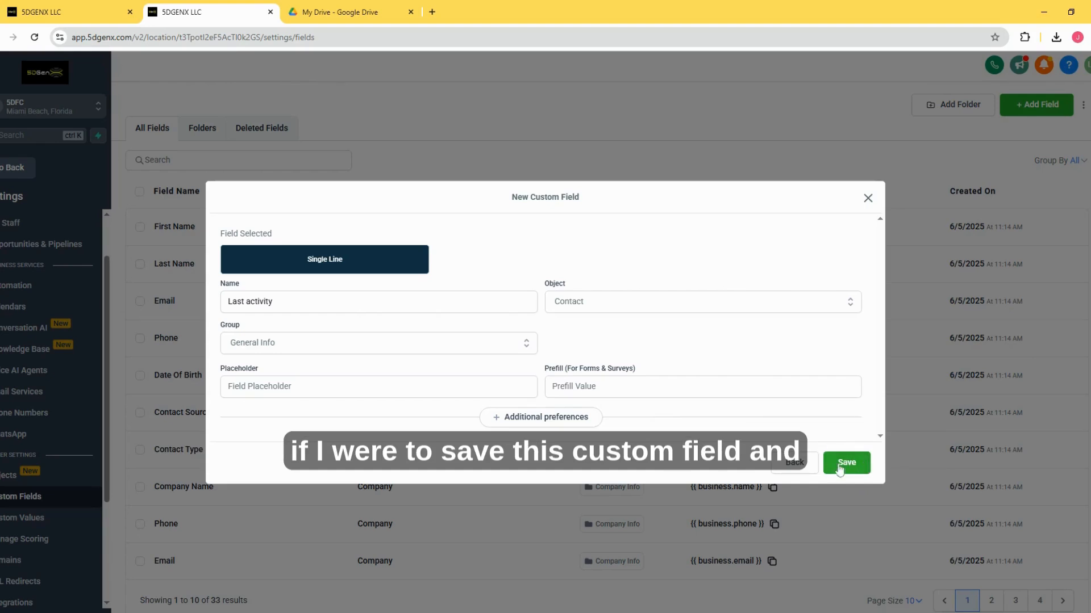
Step: Return to the contact import page and review the Map stage from the stage overview down to the field13 row
click(104, 5)
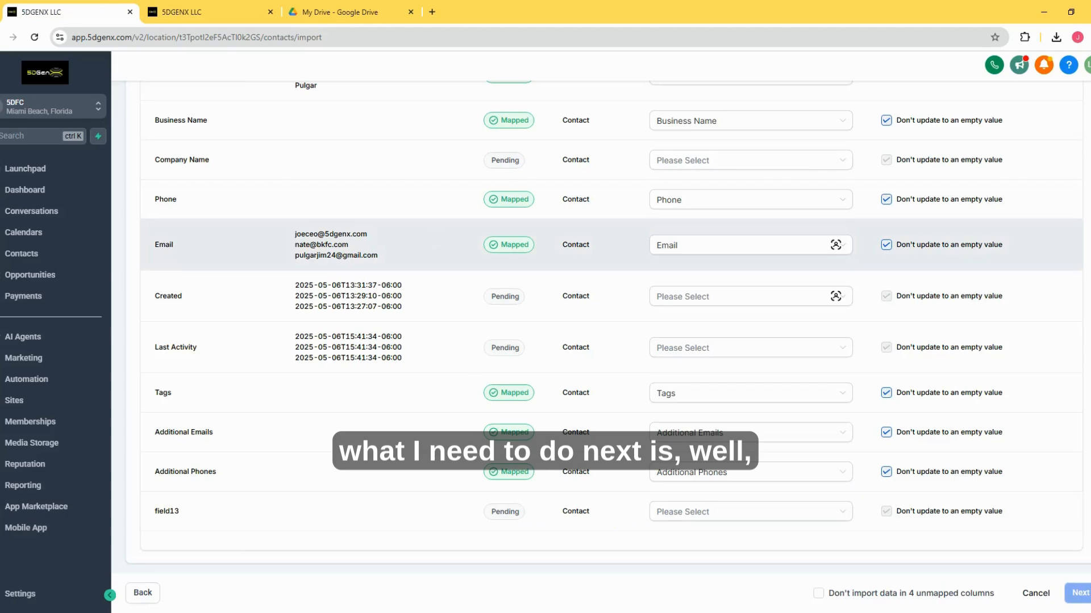
scroll(577, 284, up, 10)
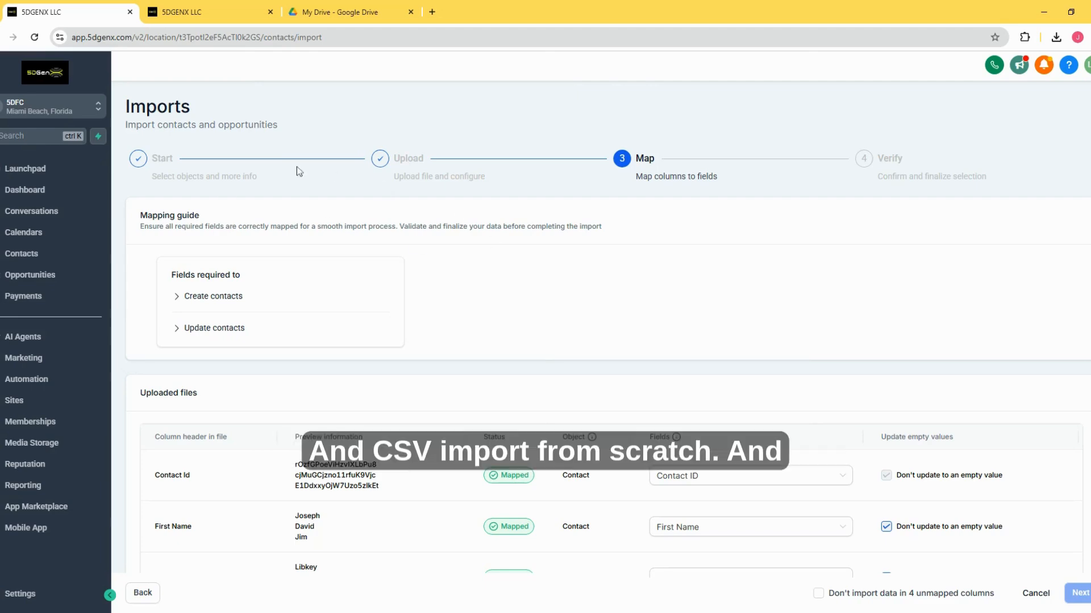
scroll(387, 212, down, 5)
scroll(388, 212, up, 5)
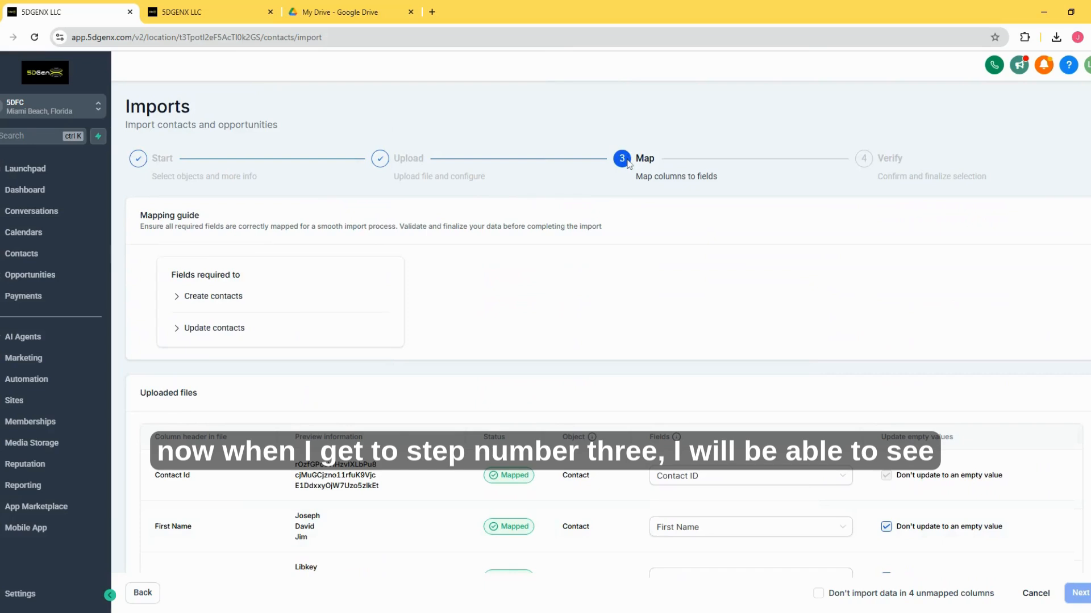
scroll(173, 402, down, 9)
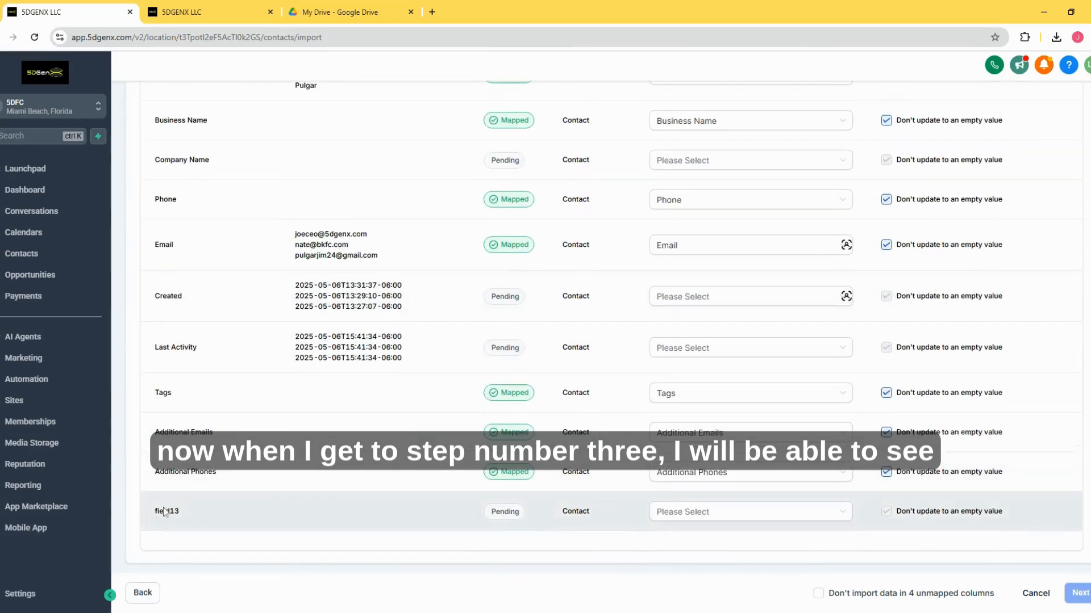
double_click(217, 517)
click(170, 533)
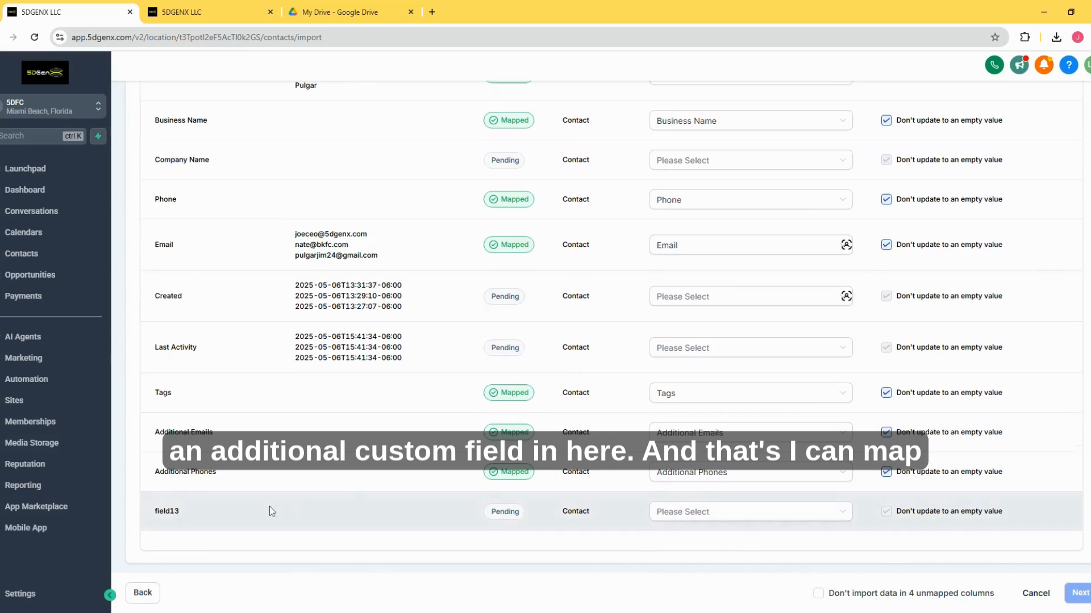
Step: View the contact field options for the Last Activity column again and leave it unmapped
drag(161, 345, 280, 356)
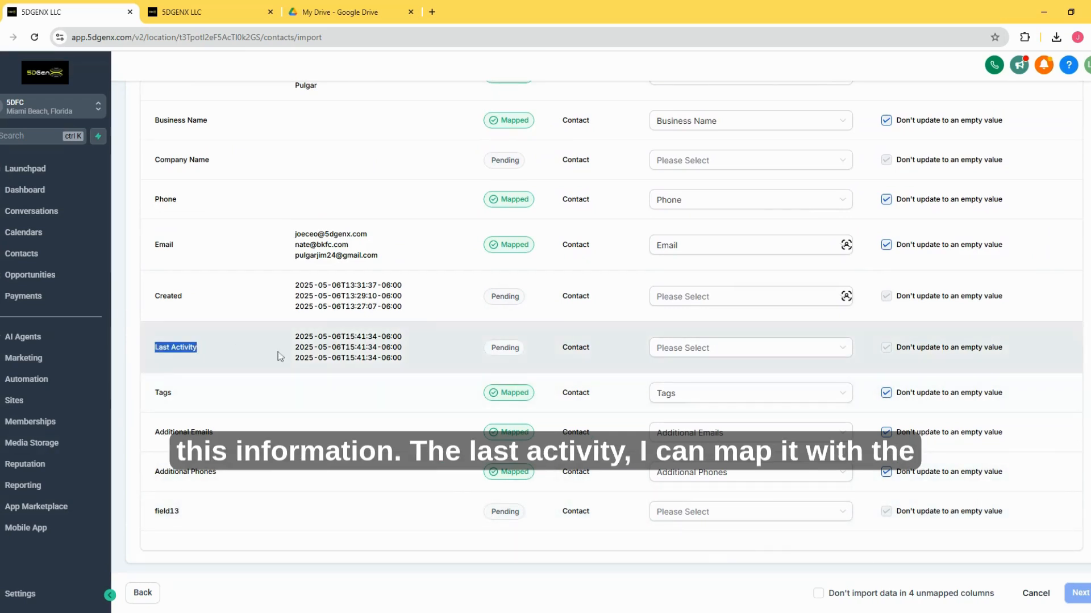
click(674, 354)
scroll(718, 398, down, 5)
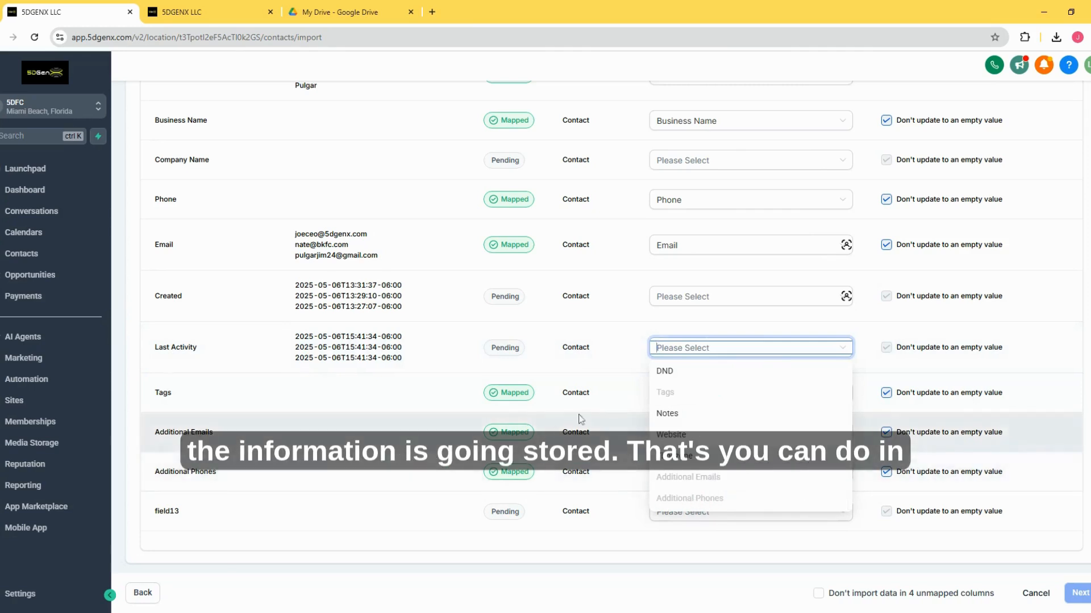
click(599, 396)
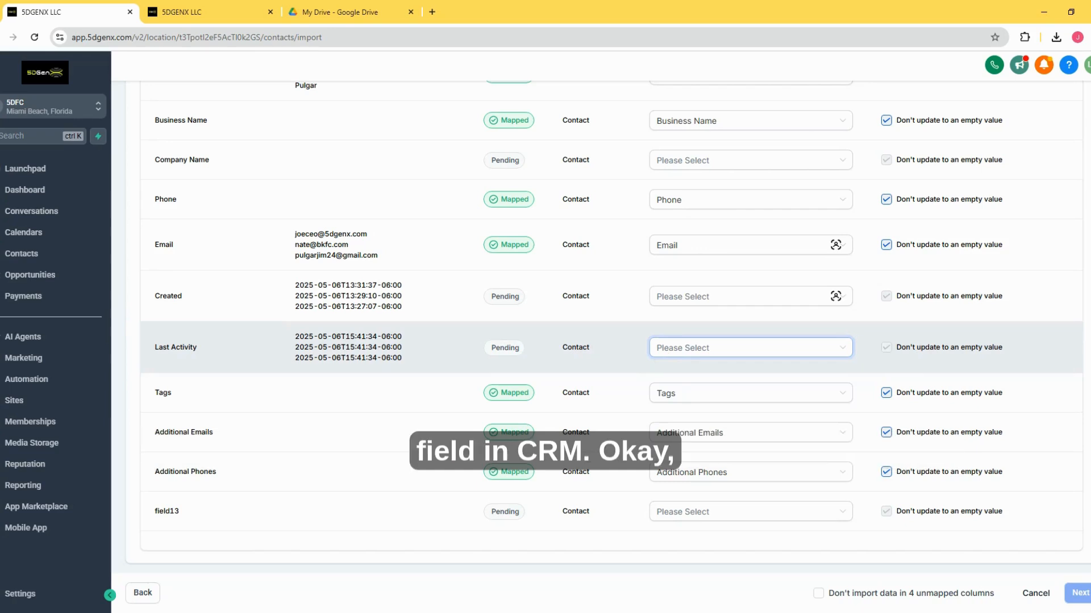
Step: Set the import to skip data in the 4 unmapped columns and review the mapping list
scroll(664, 304, up, 10)
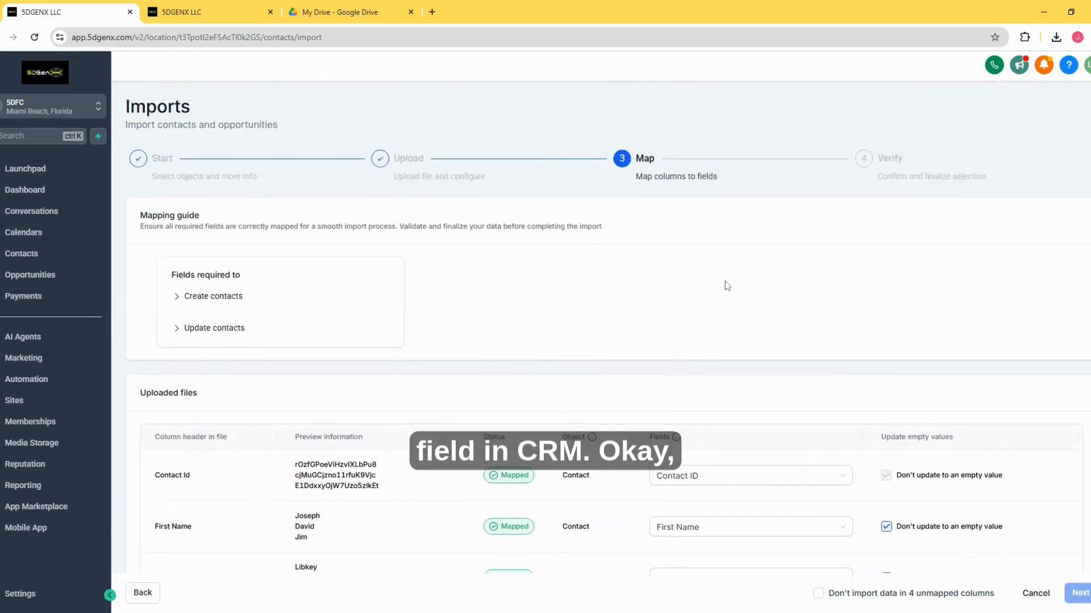
scroll(869, 438, down, 10)
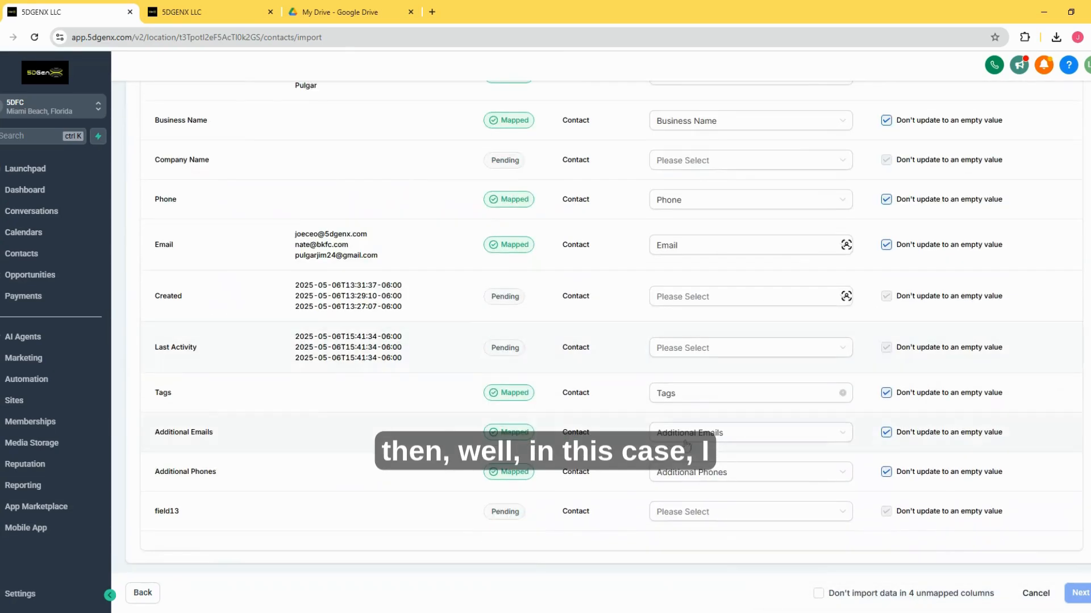
click(831, 596)
scroll(723, 343, up, 5)
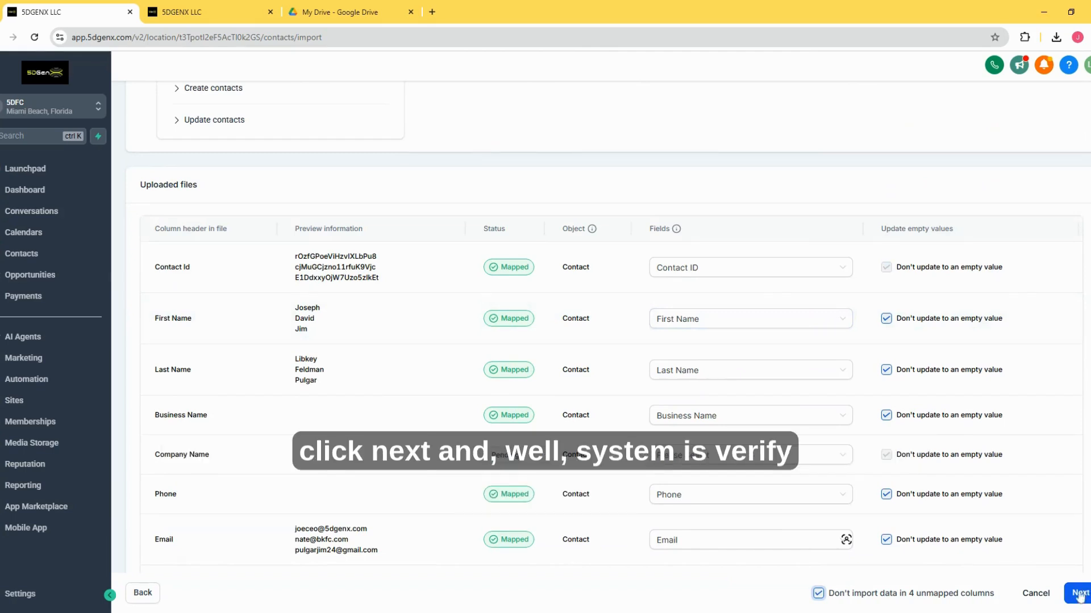
scroll(723, 340, up, 4)
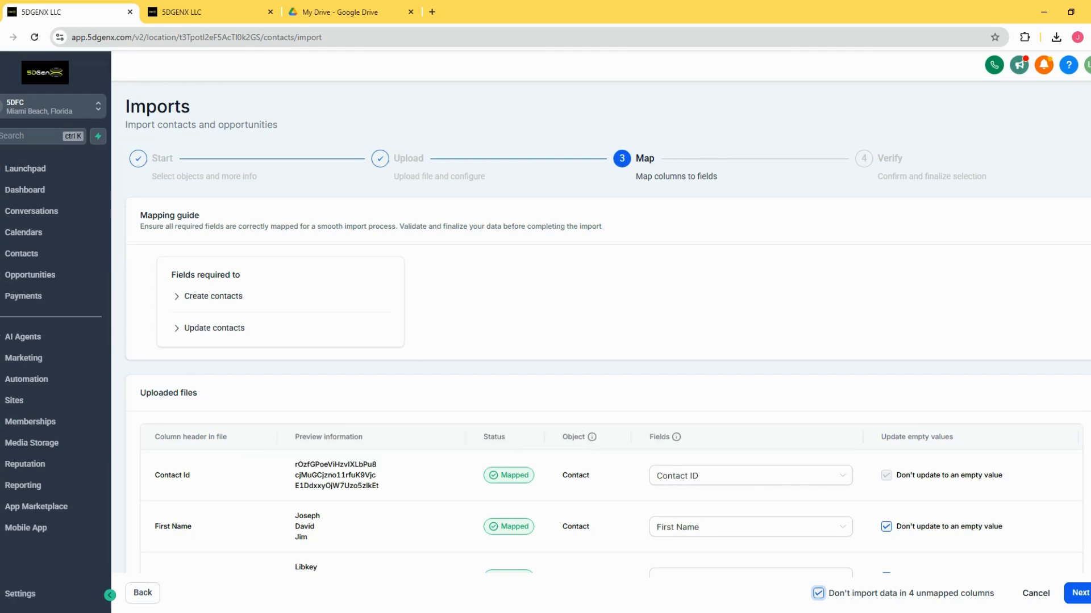
click(425, 612)
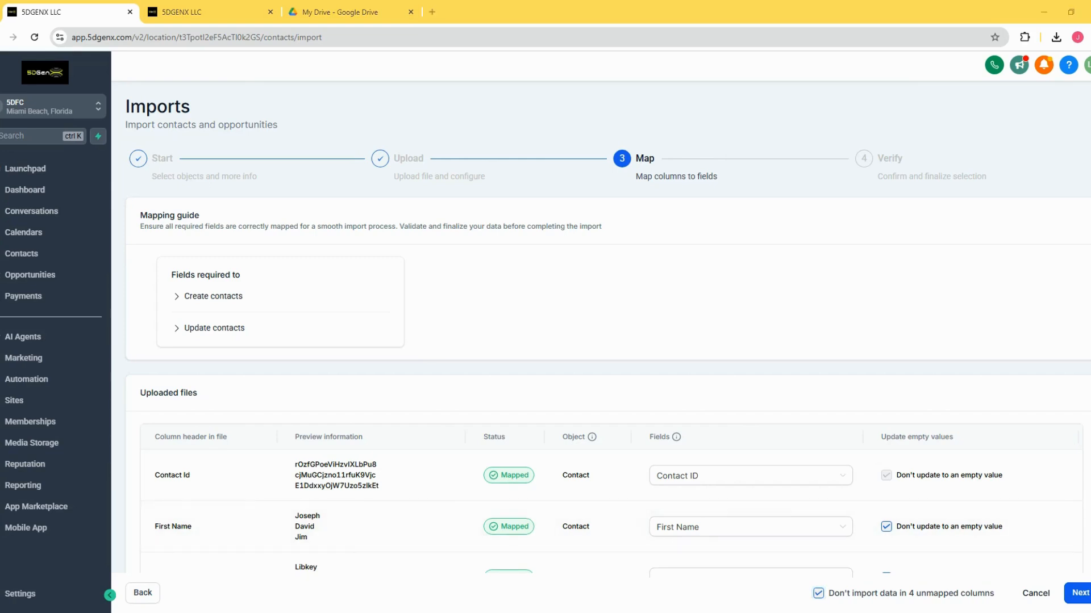